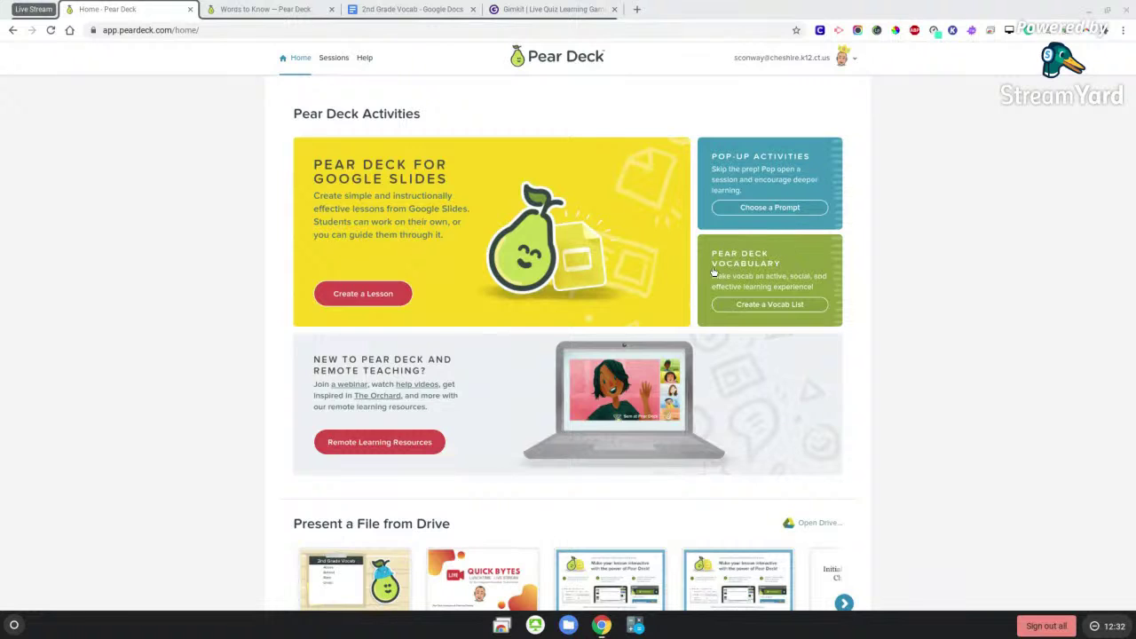
# - Create a new Pear Deck vocabulary list and title it "2nd Grade Vocab"
pyautogui.click(767, 305)
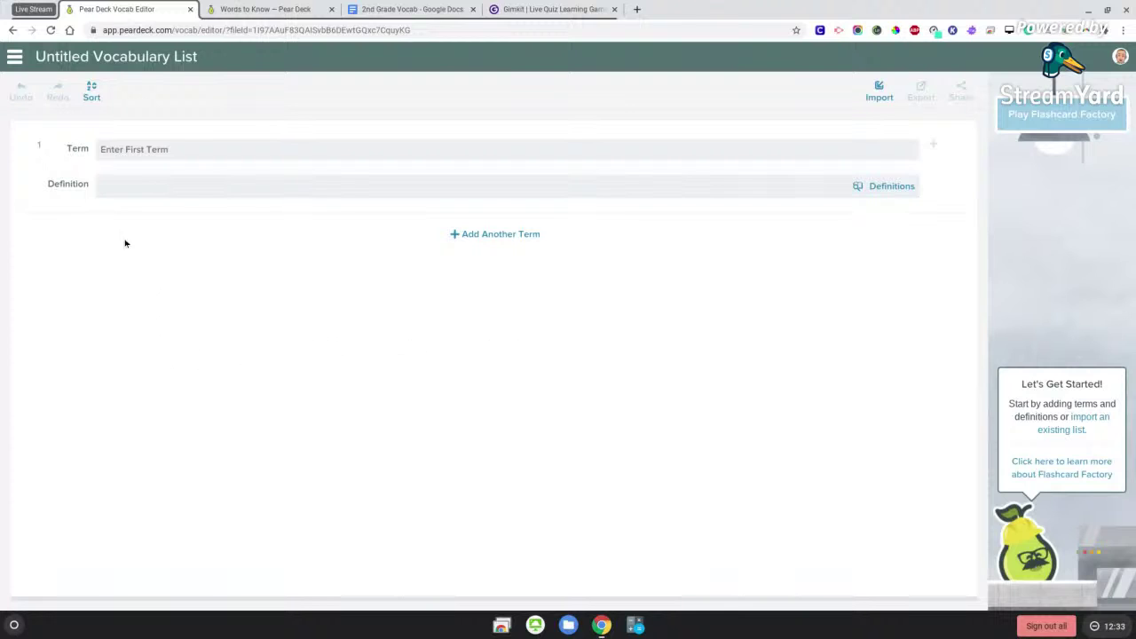
pyautogui.click(131, 58)
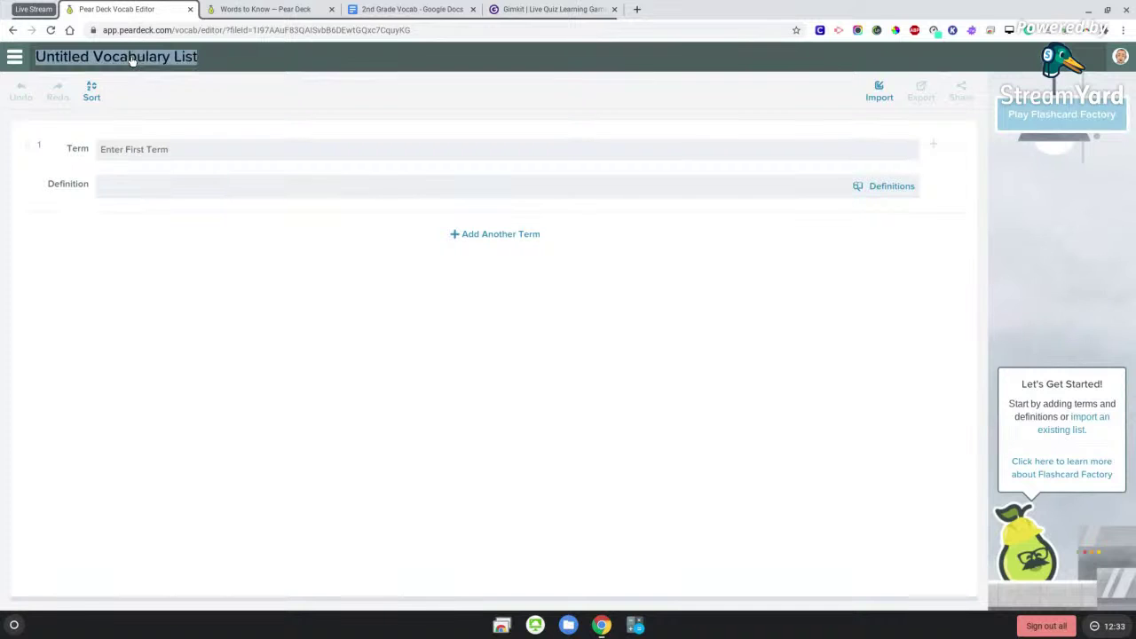
pyautogui.write('2n')
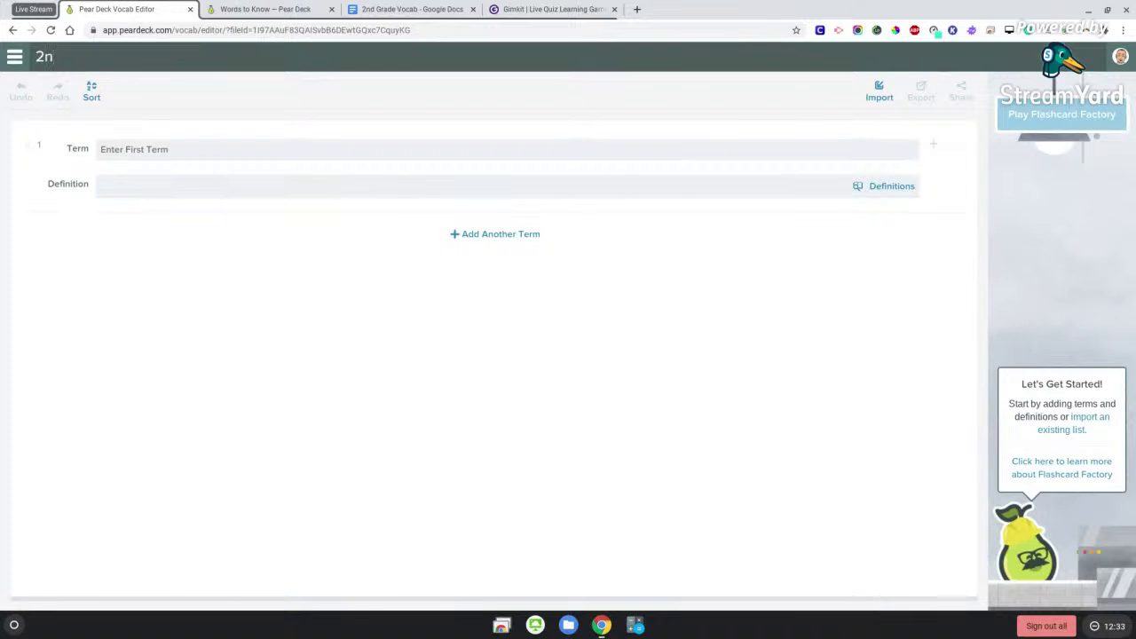
pyautogui.write('d Grade Vocab')
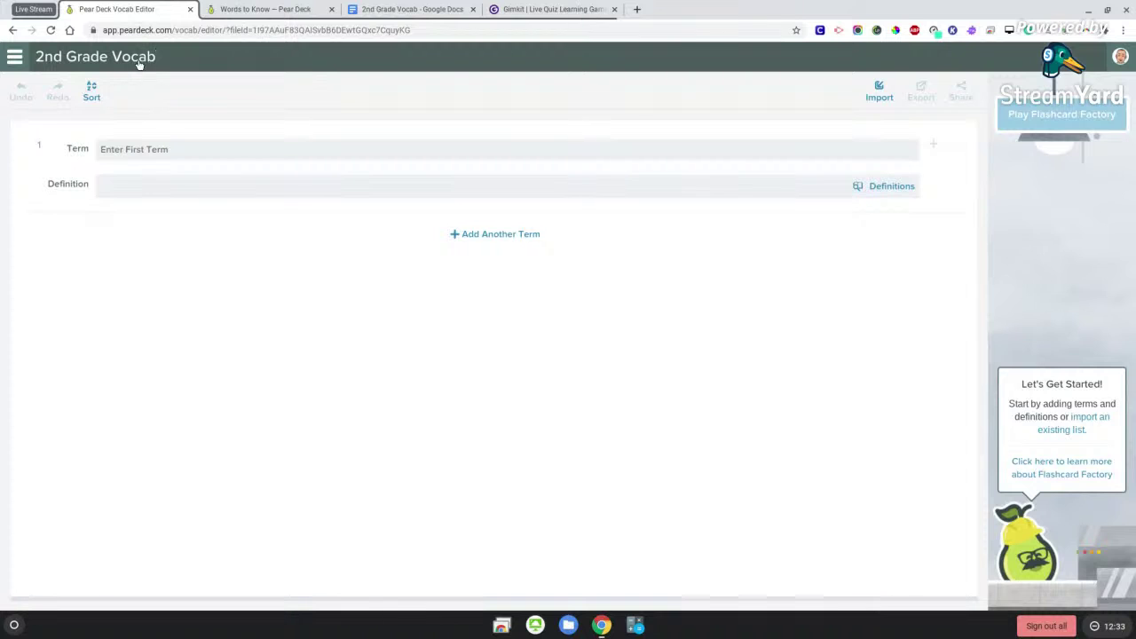
# - Check the vocabulary editor's navigation options and browse the Words to Know page for the vocabulary lists by grade level
pyautogui.click(18, 62)
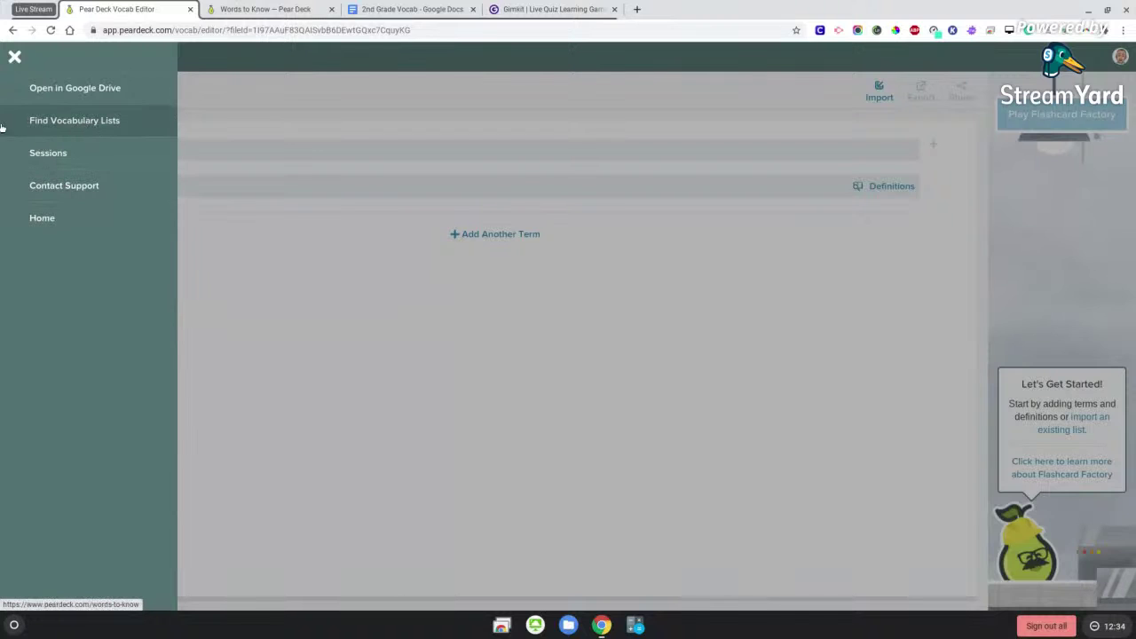
pyautogui.click(244, 9)
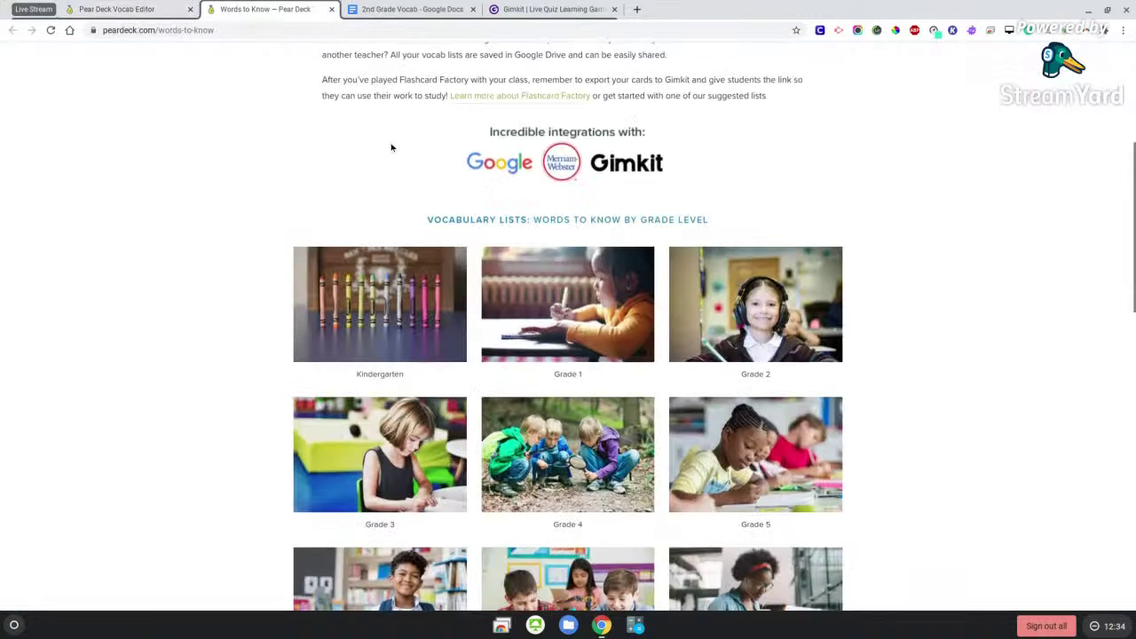
pyautogui.scroll(4, 391, 146)
pyautogui.scroll(-1, 389, 163)
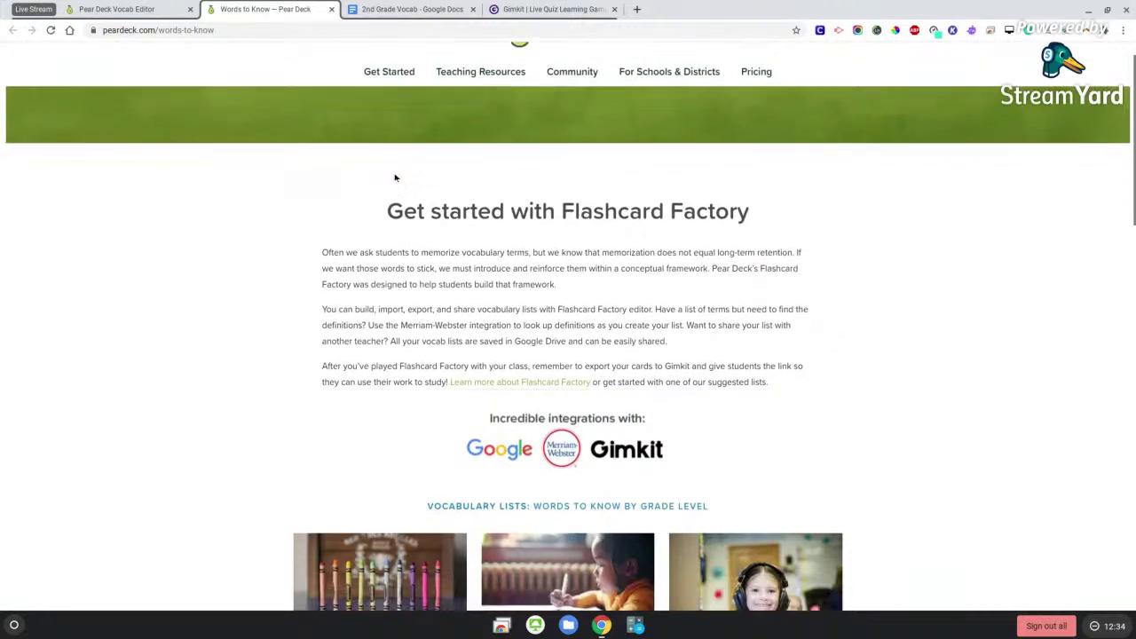
pyautogui.scroll(-4, 389, 190)
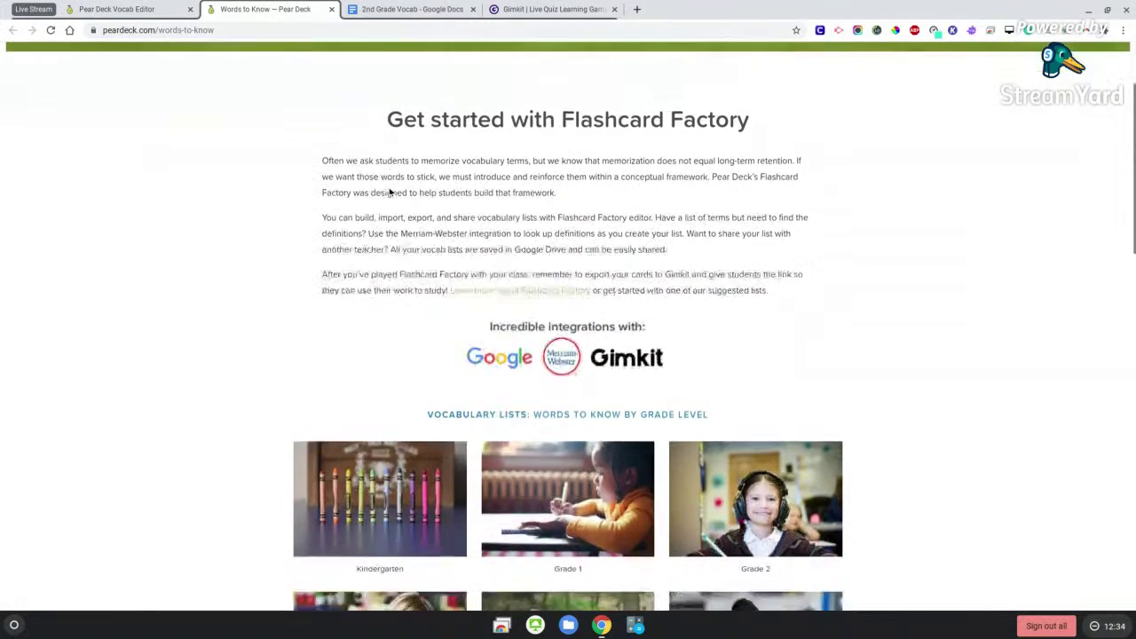
pyautogui.scroll(-1, 387, 193)
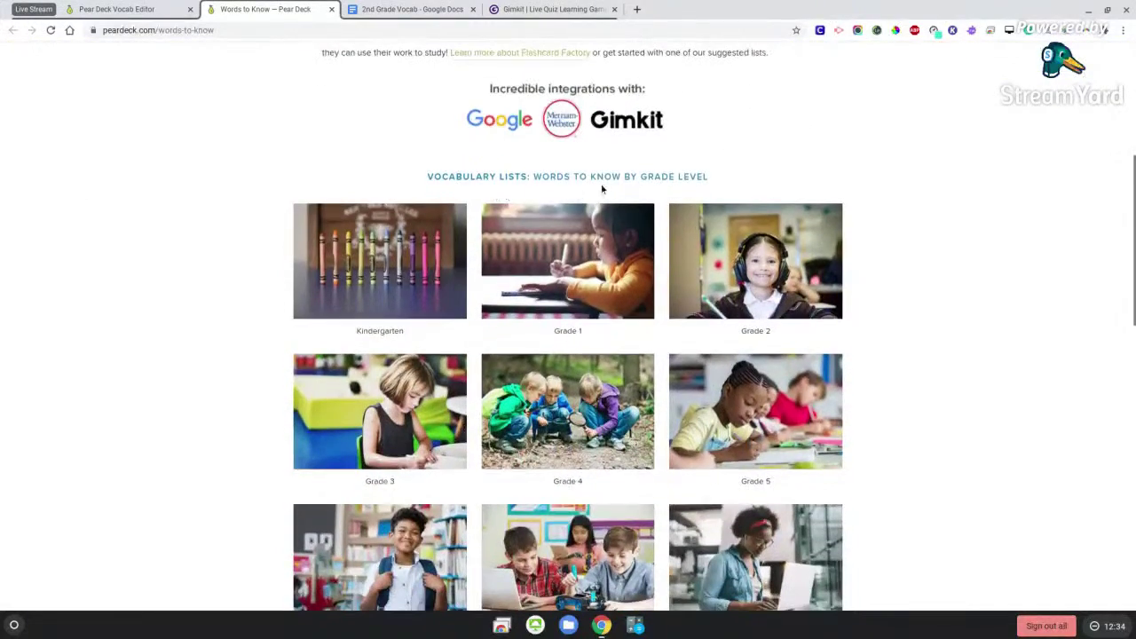
pyautogui.scroll(-1, 568, 246)
pyautogui.scroll(-1, 569, 246)
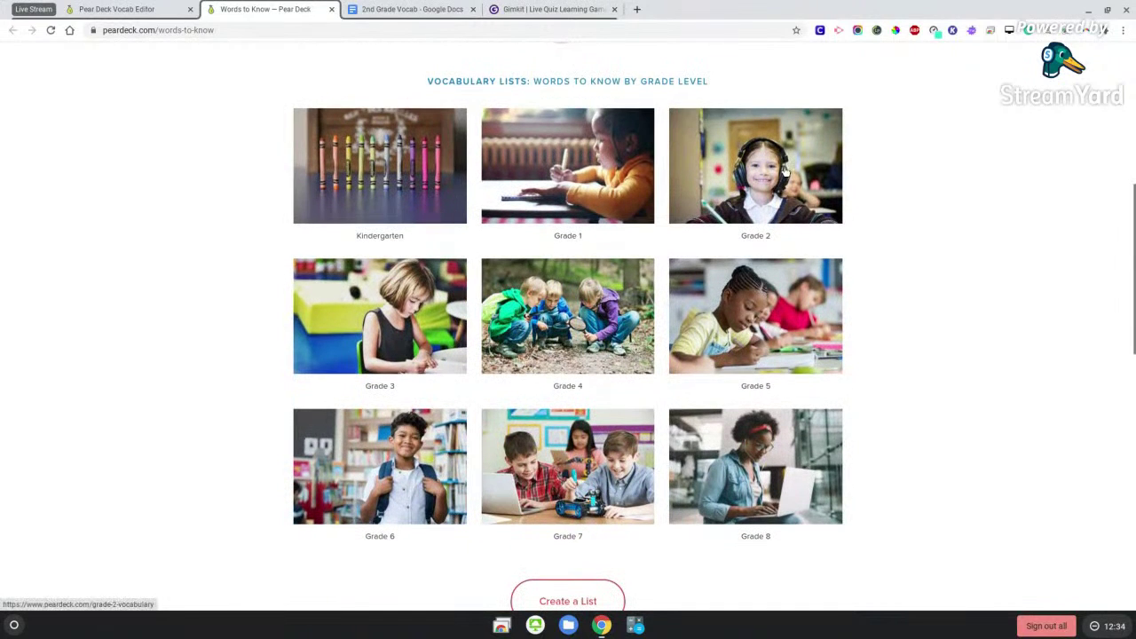
# - Open the Grade 2 vocabulary list and read through its basic words and definitions
pyautogui.click(745, 177)
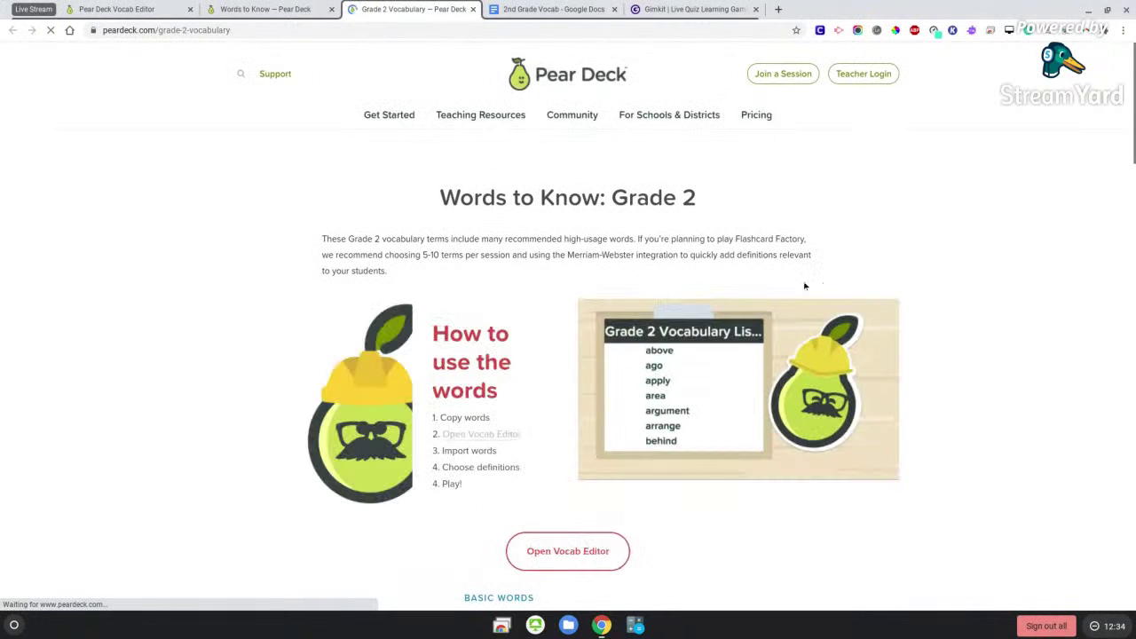
pyautogui.scroll(-2, 905, 280)
pyautogui.scroll(-4, 910, 278)
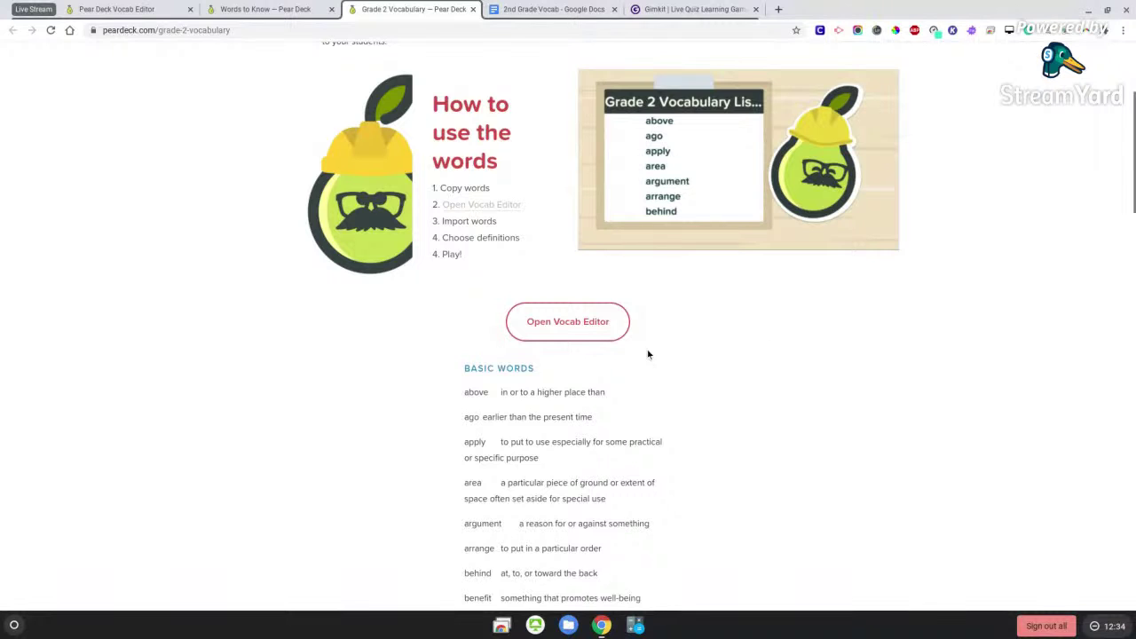
pyautogui.scroll(-1, 649, 353)
pyautogui.scroll(-1, 674, 350)
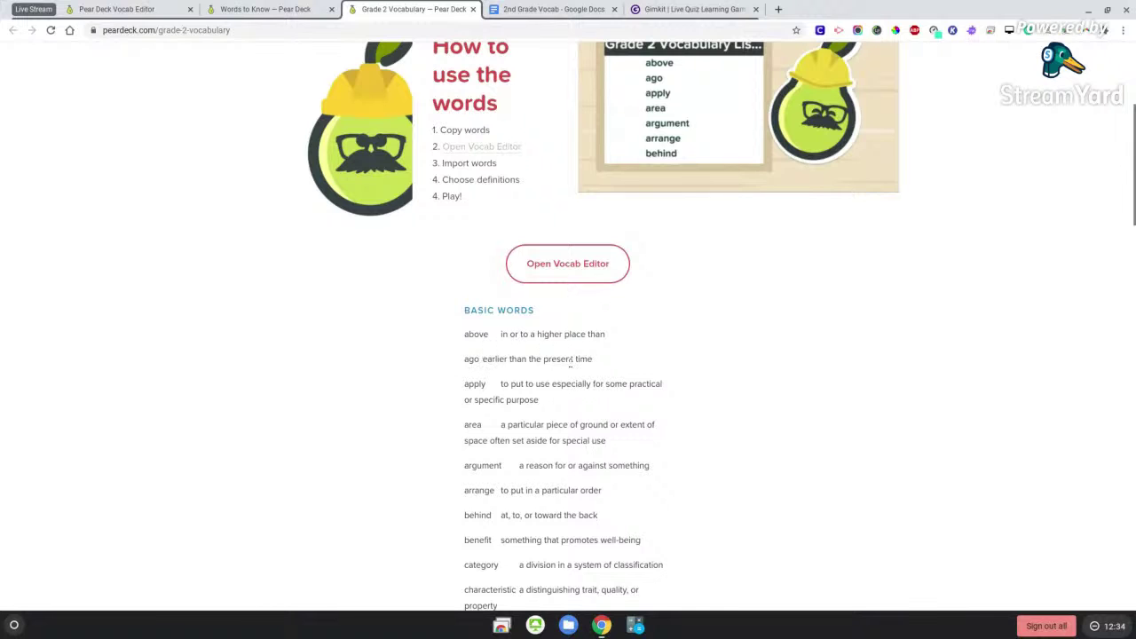
pyautogui.scroll(-2, 572, 383)
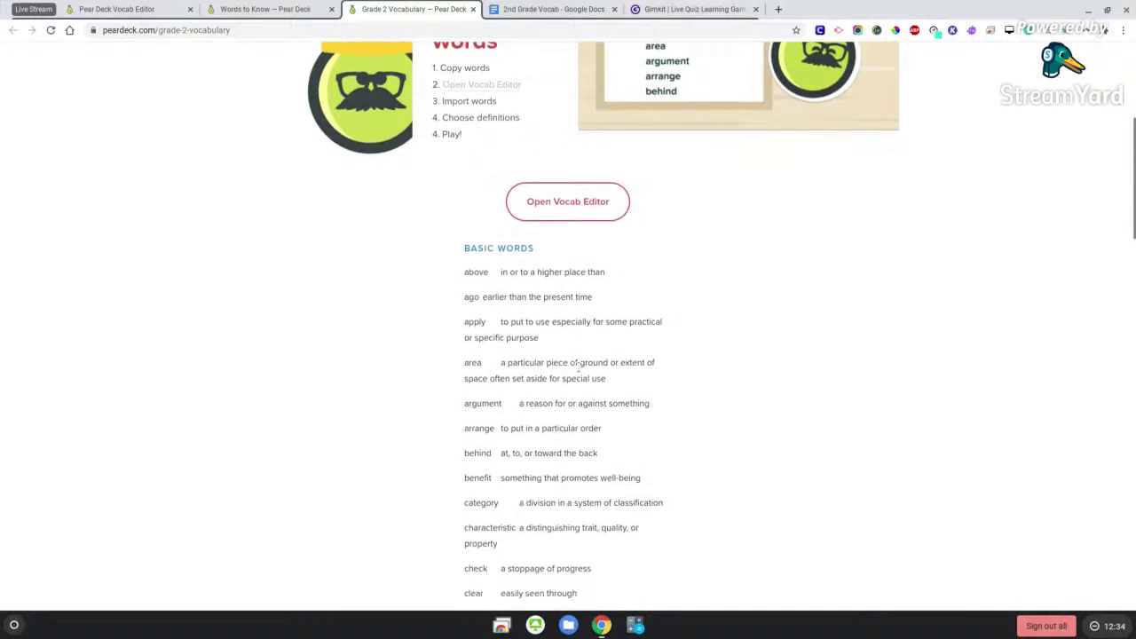
pyautogui.scroll(-4, 578, 366)
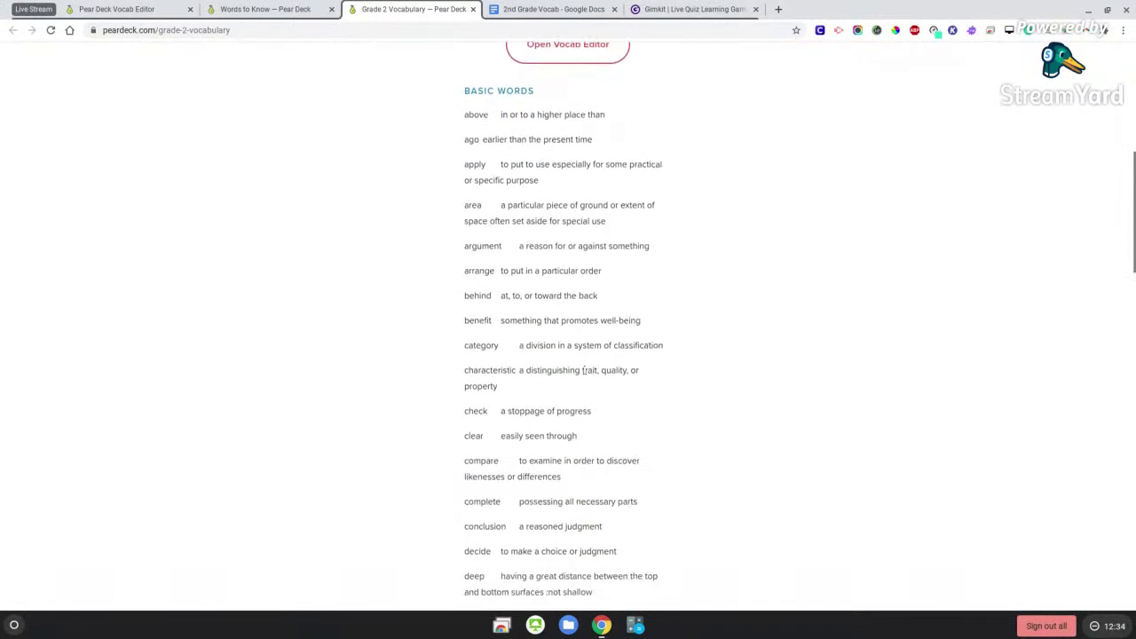
pyautogui.scroll(-2, 587, 371)
pyautogui.scroll(1, 586, 370)
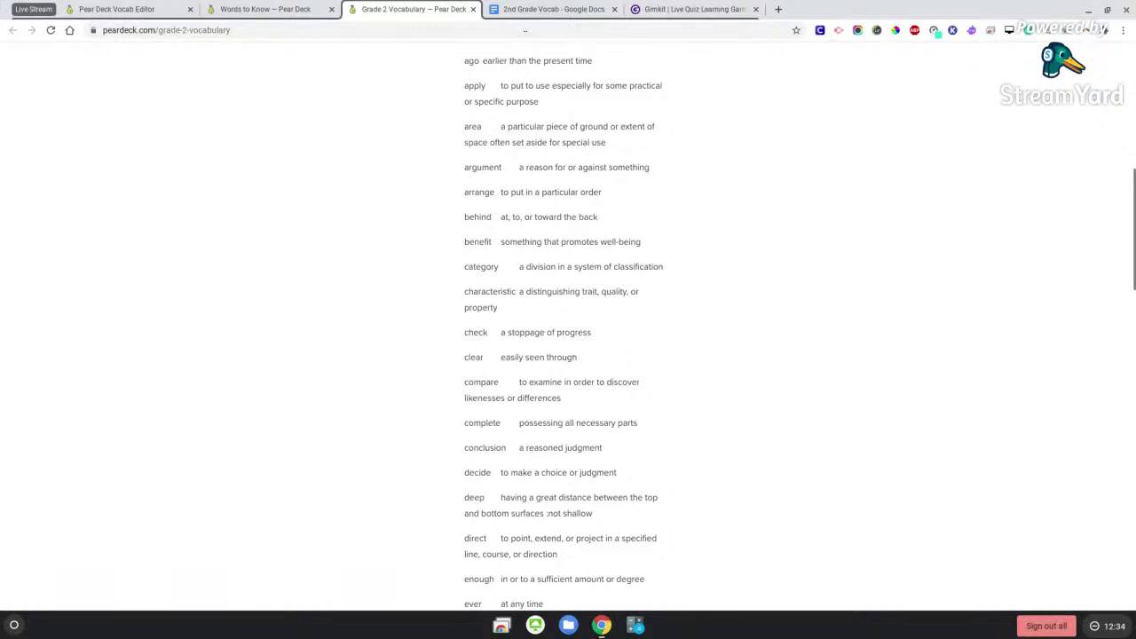
# - Look at the 2nd Grade Vocab document, then select the Grade 2 basic words from "above" to "argument" with their definitions
pyautogui.click(529, 11)
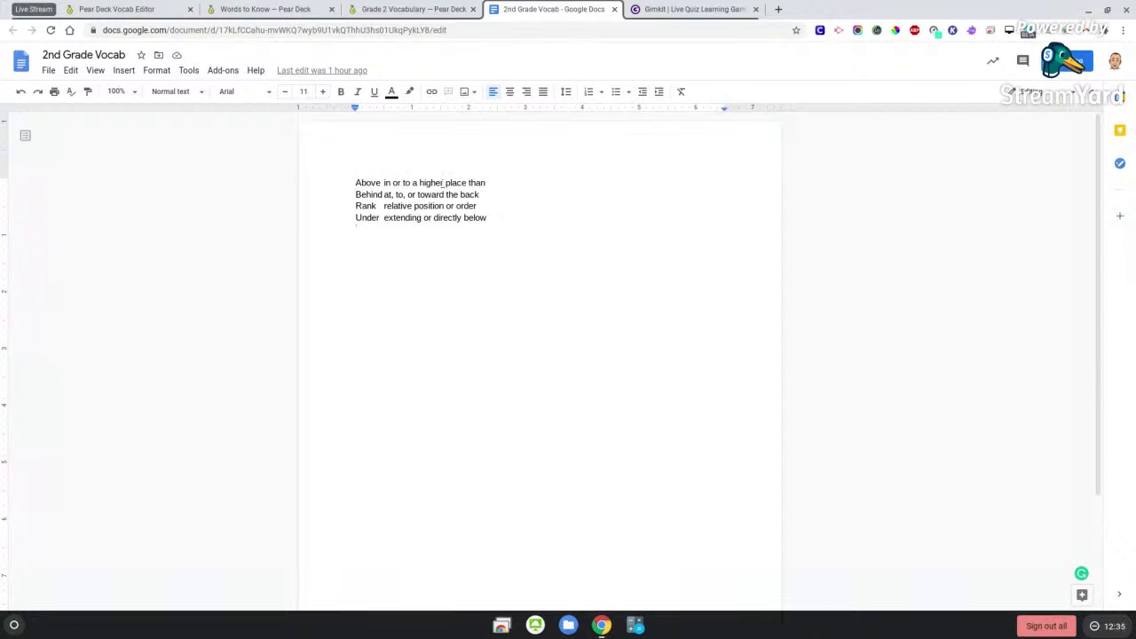
pyautogui.click(299, 10)
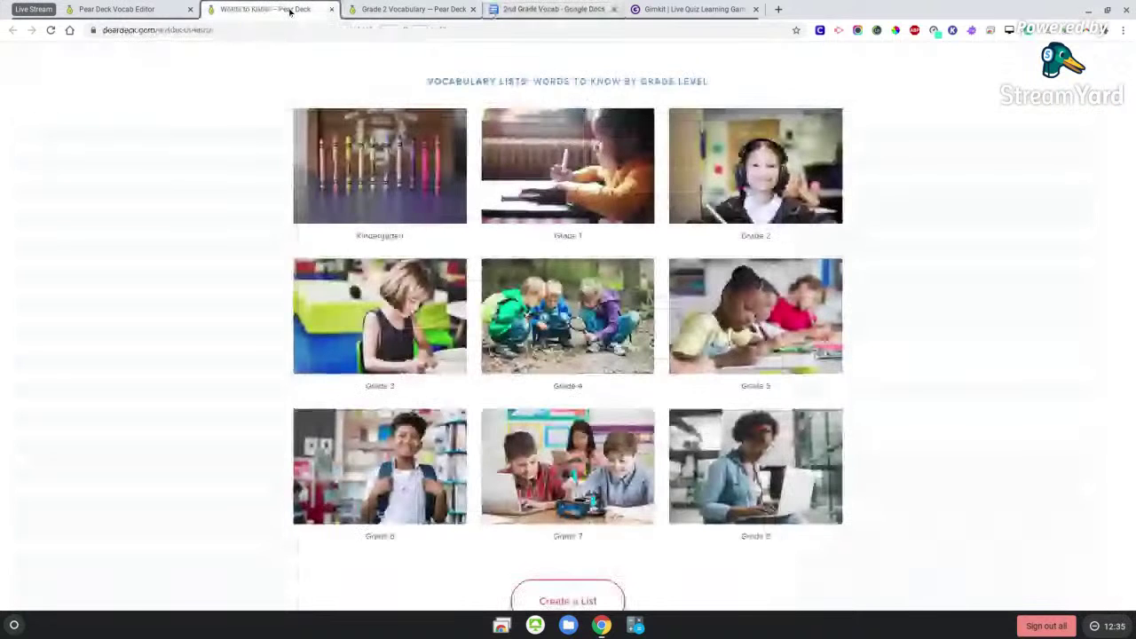
pyautogui.click(413, 9)
pyautogui.scroll(3, 541, 267)
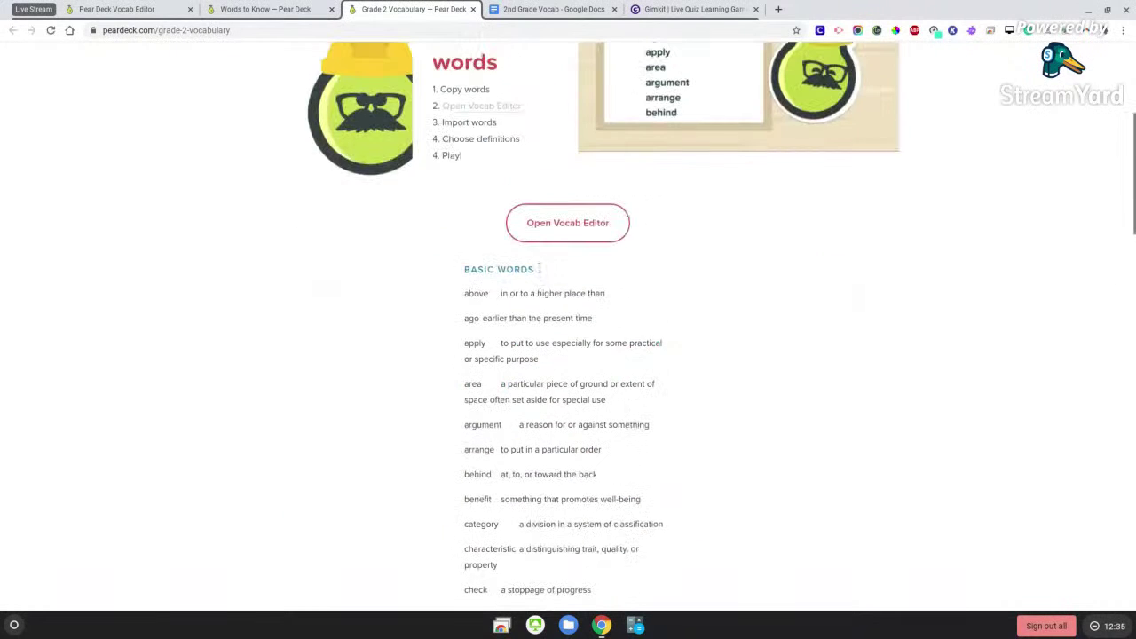
pyautogui.scroll(2, 597, 195)
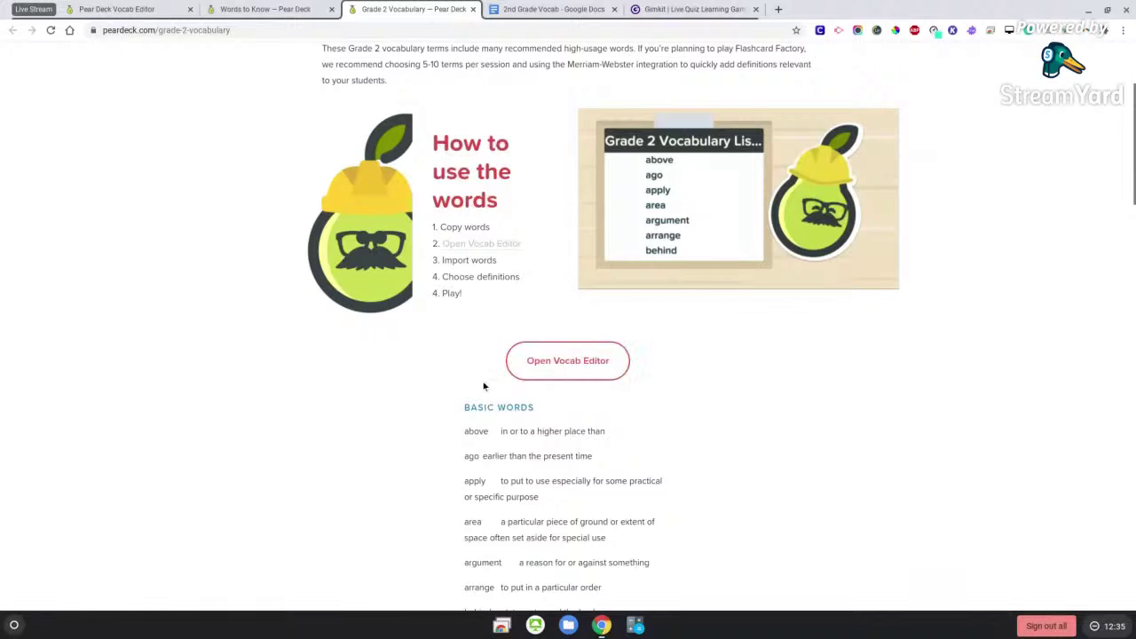
pyautogui.moveTo(463, 435); pyautogui.dragTo(649, 564)
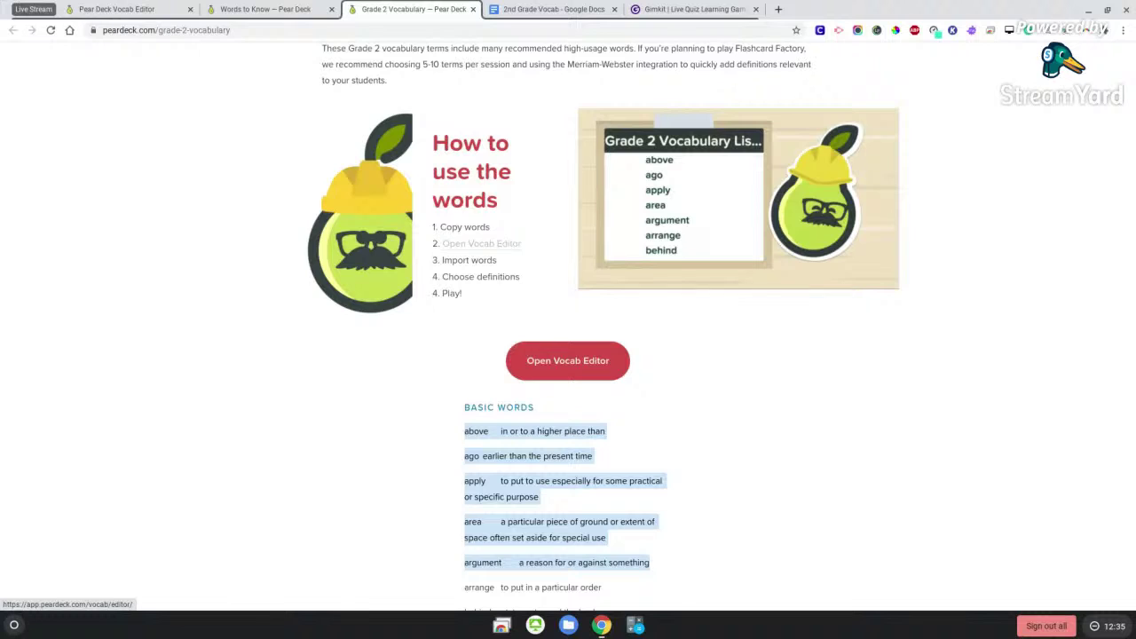
# - Close the Grade 2 Vocabulary page and open the list import for 2nd Grade Vocab in the vocabulary editor
pyautogui.click(476, 9)
pyautogui.click(319, 11)
pyautogui.click(120, 9)
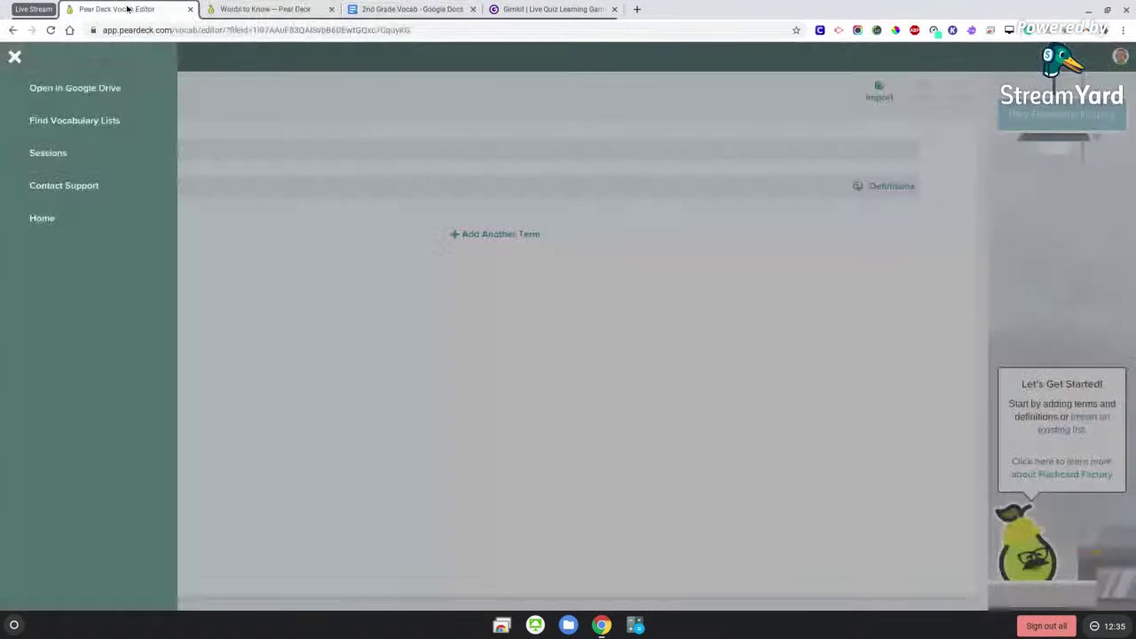
pyautogui.click(437, 162)
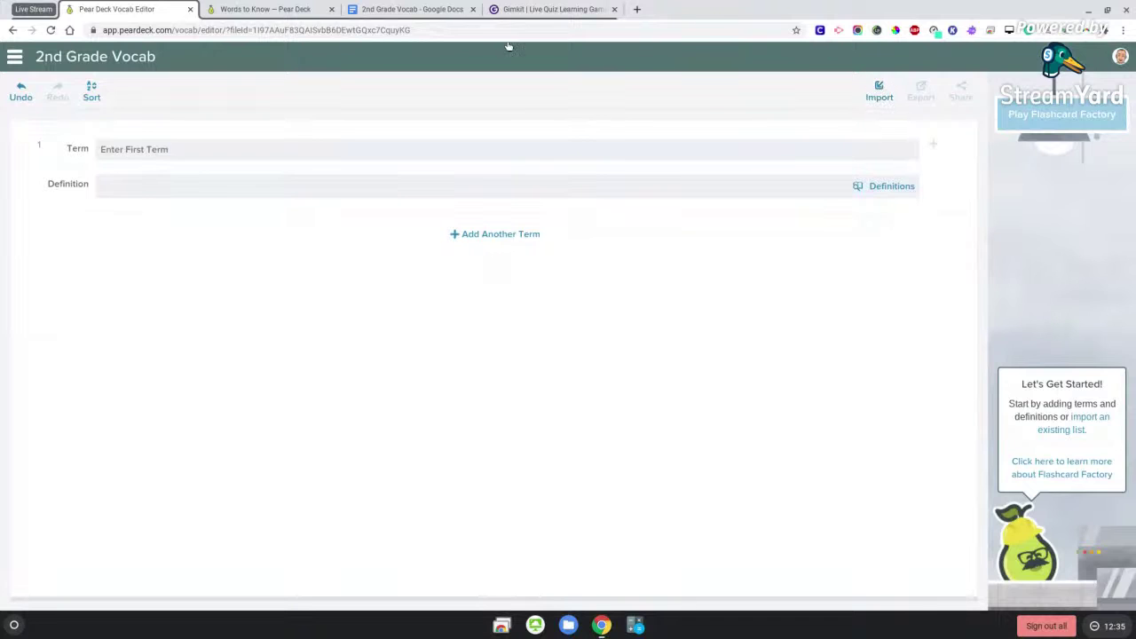
pyautogui.click(413, 8)
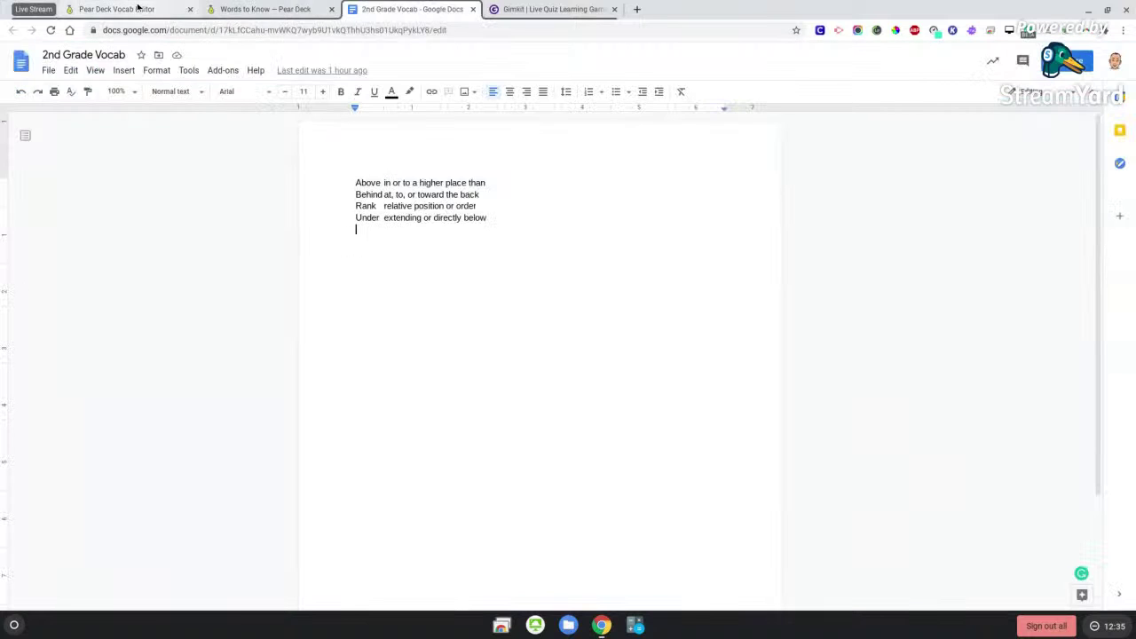
pyautogui.click(138, 9)
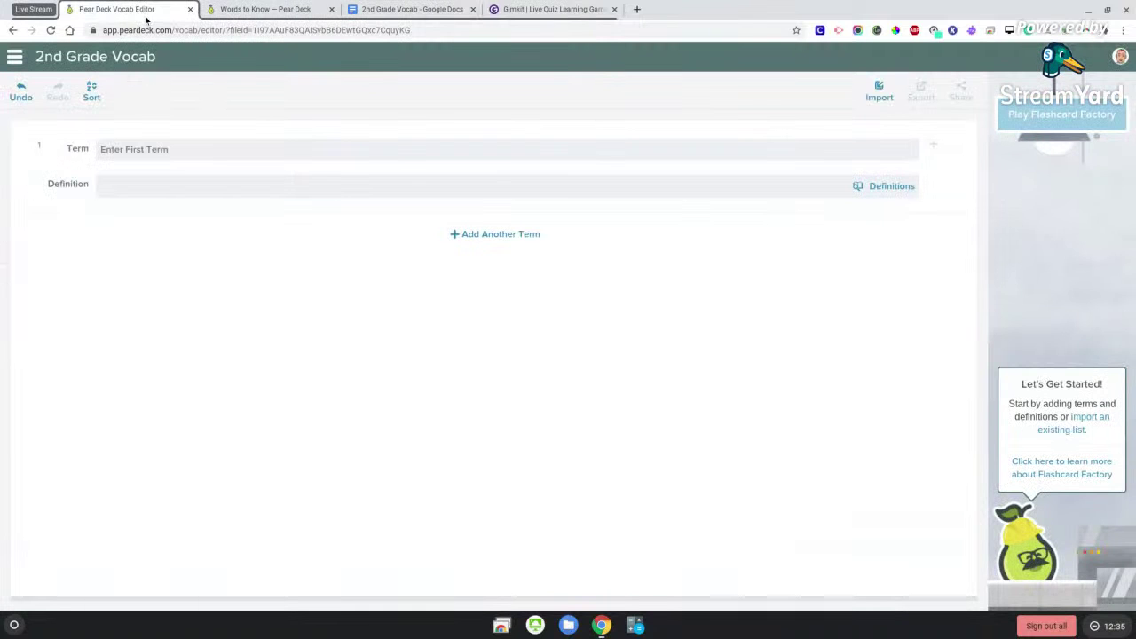
pyautogui.click(880, 93)
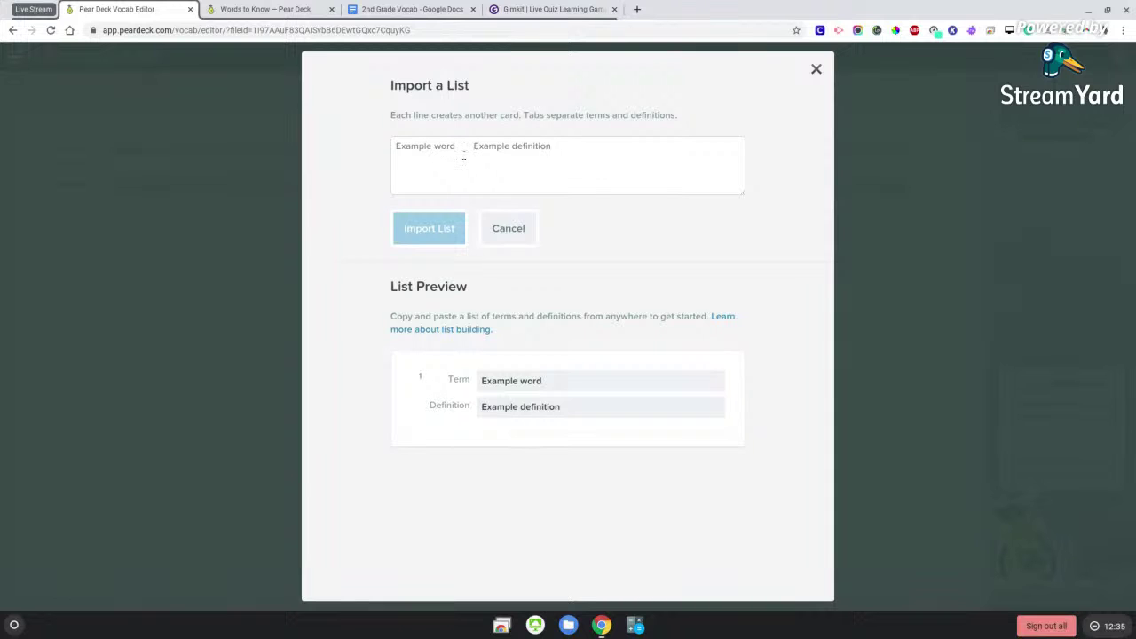
# - In the 2nd Grade Vocab Google Doc, re-enter the tab after "Above" and copy all four terms with their definitions
pyautogui.click(403, 10)
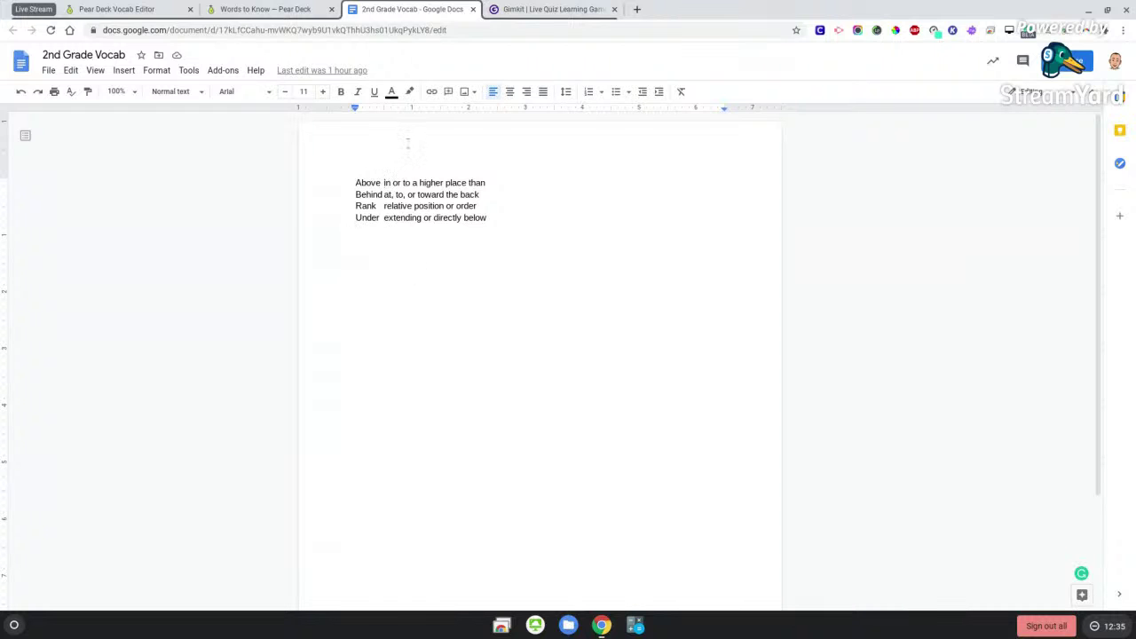
pyautogui.press('BackSpace')
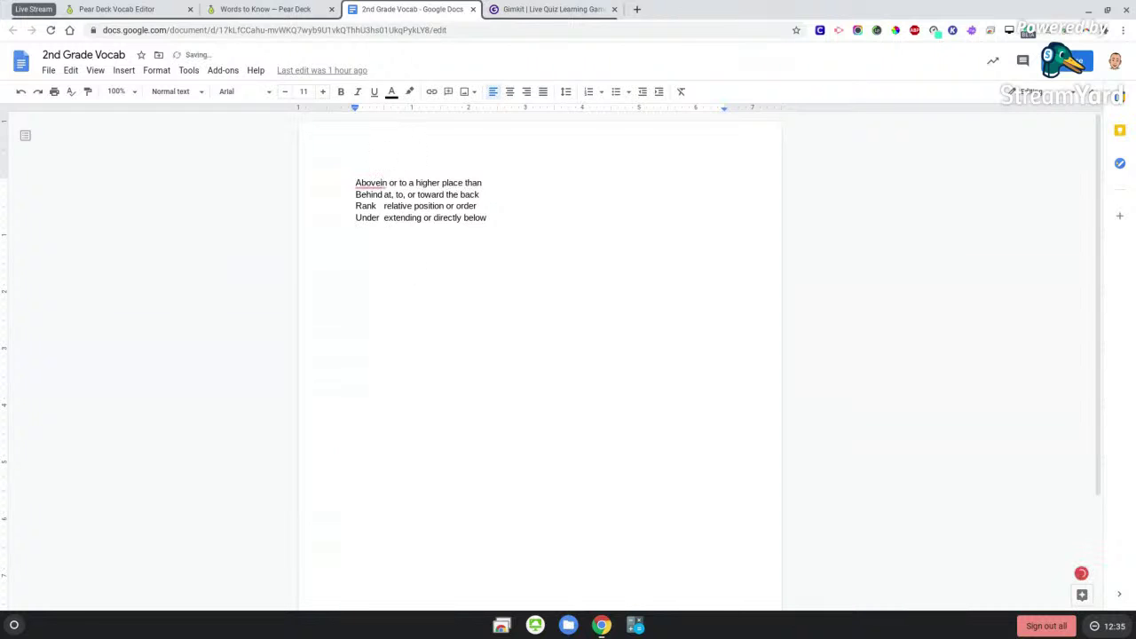
pyautogui.press('Tab')
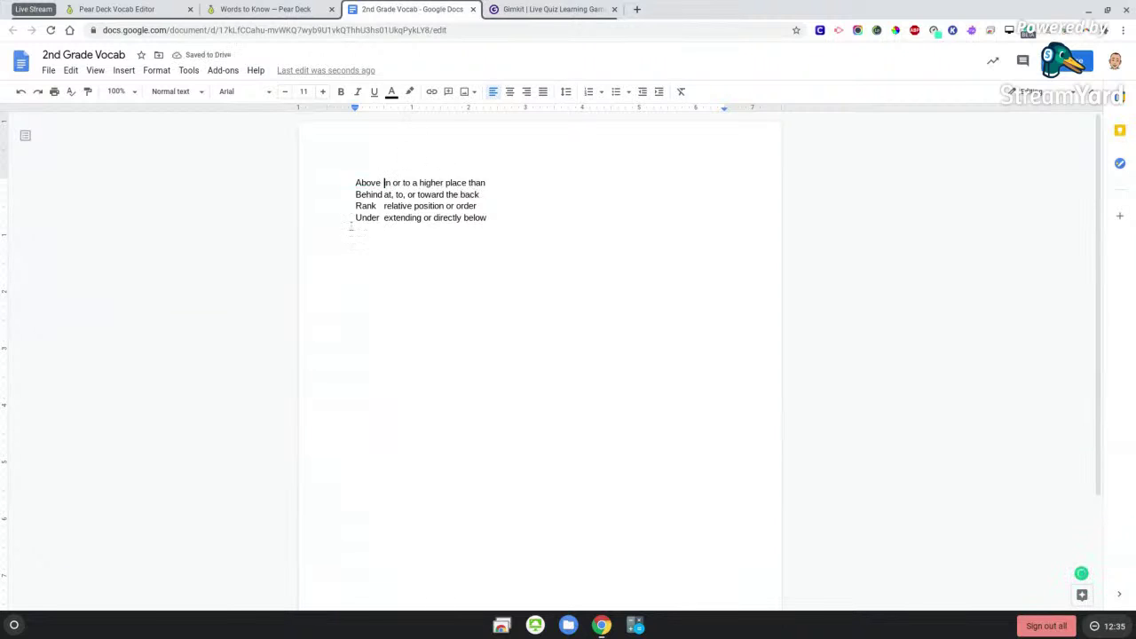
pyautogui.moveTo(354, 183); pyautogui.dragTo(486, 218)
pyautogui.hotkey('ctrl', 'c')
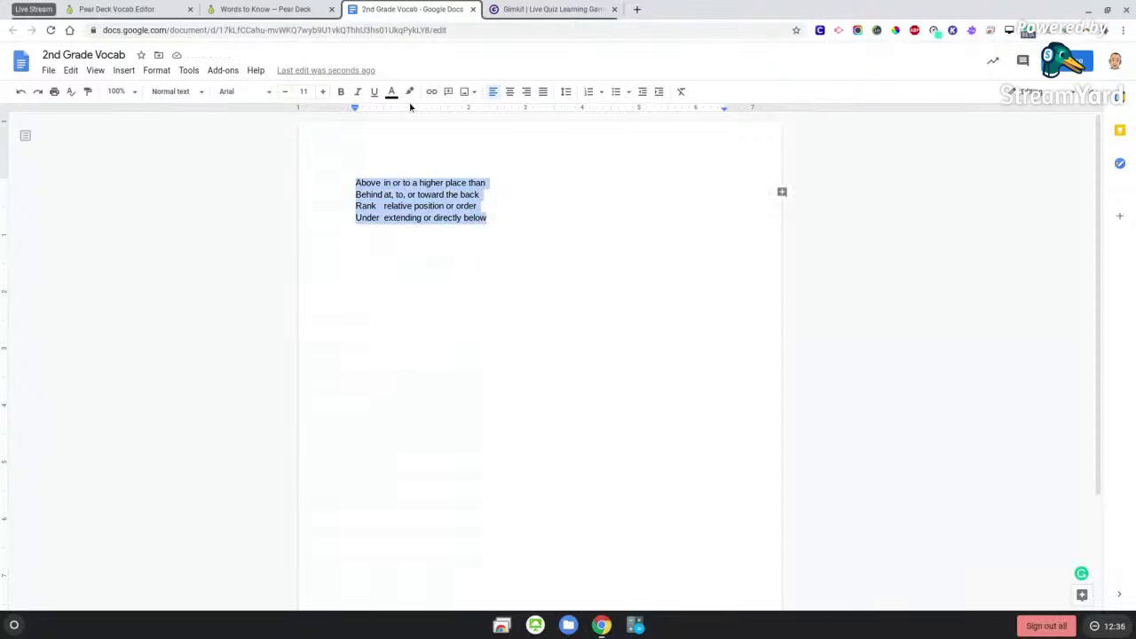
# - Close the Words to Know page and paste the copied terms and definitions into the vocabulary editor's list import
pyautogui.click(265, 9)
pyautogui.click(153, 8)
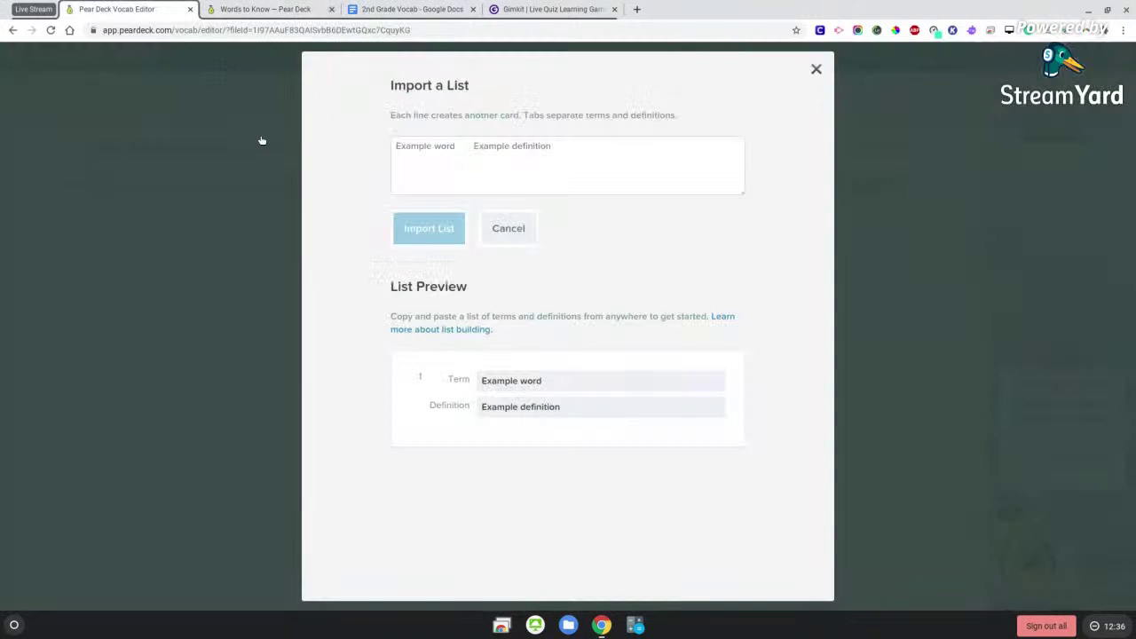
pyautogui.click(332, 10)
pyautogui.click(420, 149)
pyautogui.hotkey('ctrl', 'v')
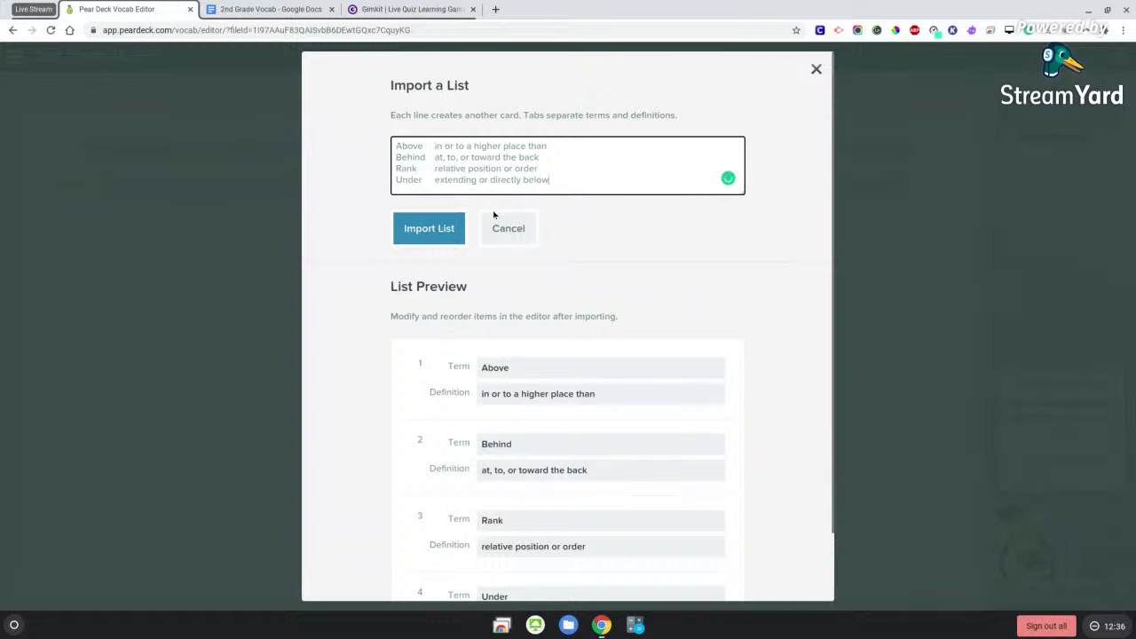
# - Review the preview of the pasted terms from "Above" to "Under" and import the list
pyautogui.scroll(-1, 607, 213)
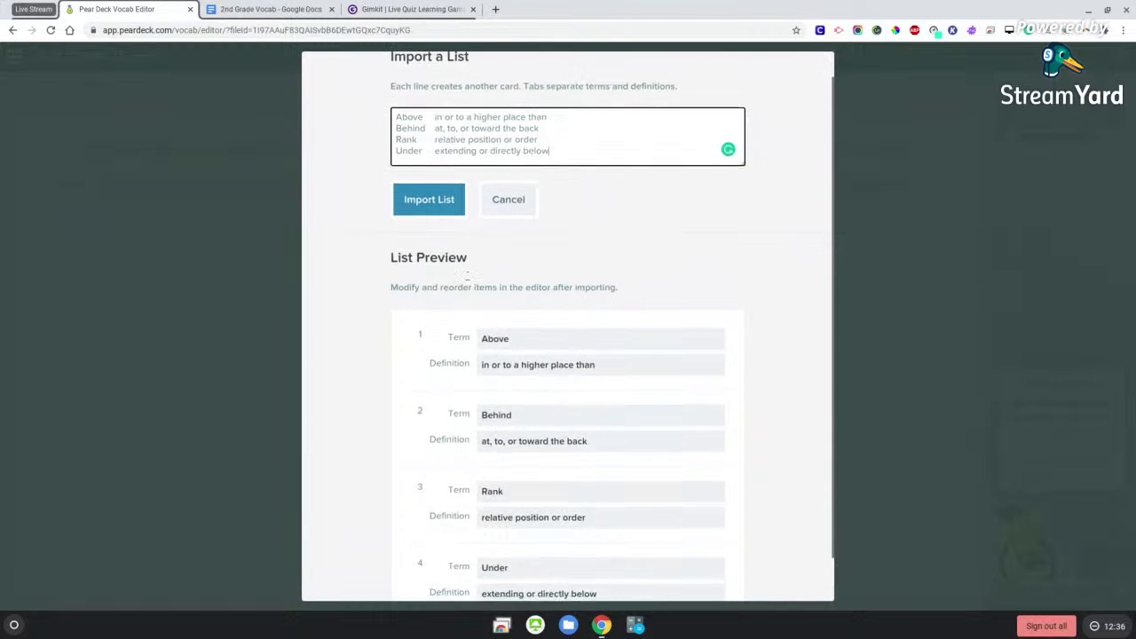
pyautogui.scroll(-1, 424, 308)
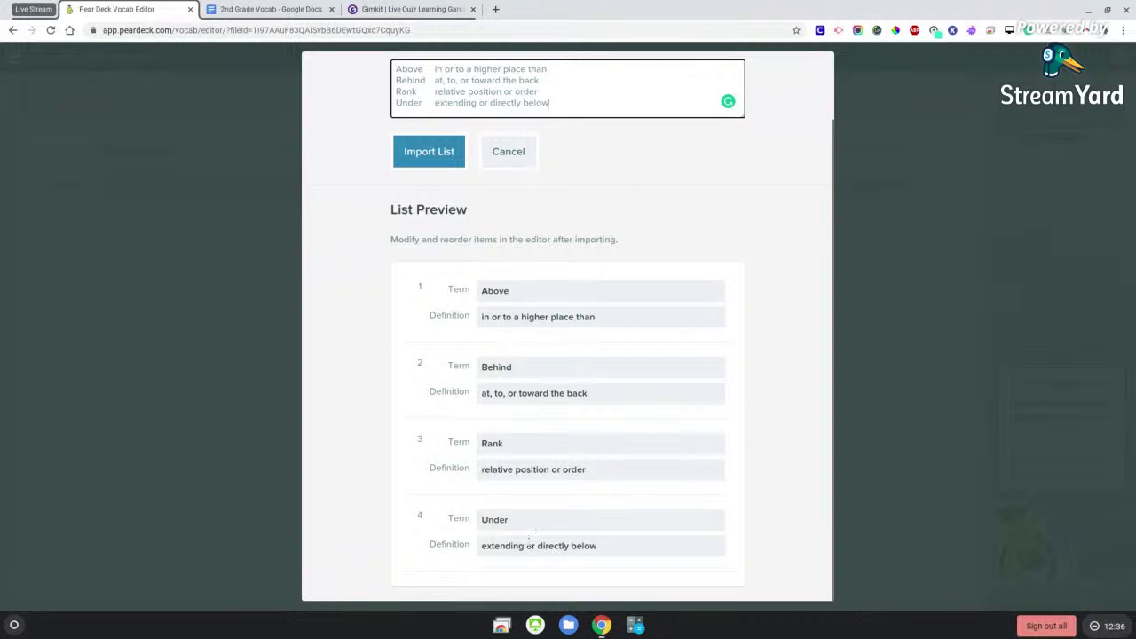
pyautogui.scroll(2, 622, 345)
pyautogui.click(455, 228)
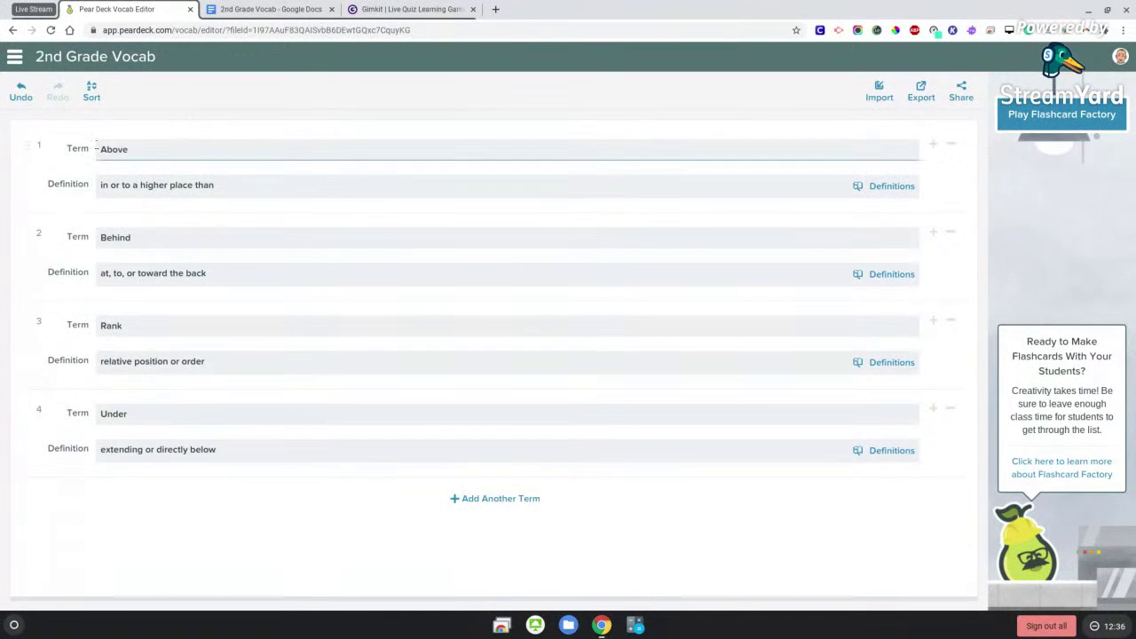
# - Export the 2nd Grade Vocab list by copying its four terms and definitions, check the Google Doc, and close the export
pyautogui.moveTo(26, 149)
pyautogui.mouseDown()
pyautogui.moveTo(21, 196)
pyautogui.moveTo(28, 151)
pyautogui.mouseUp()
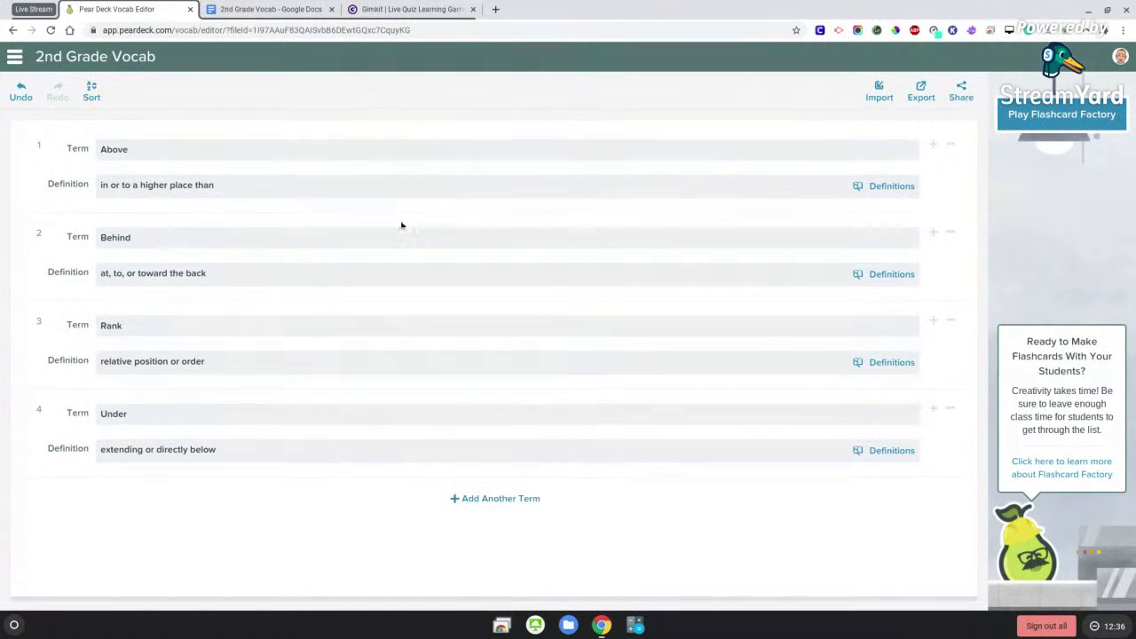
pyautogui.click(922, 97)
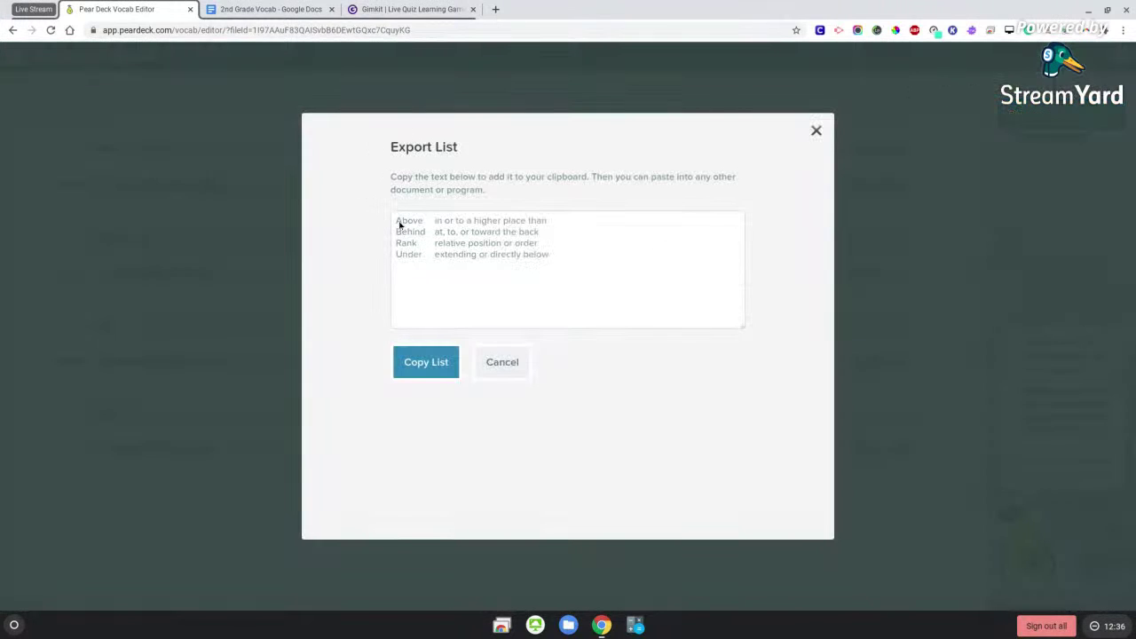
pyautogui.moveTo(399, 225); pyautogui.dragTo(541, 266)
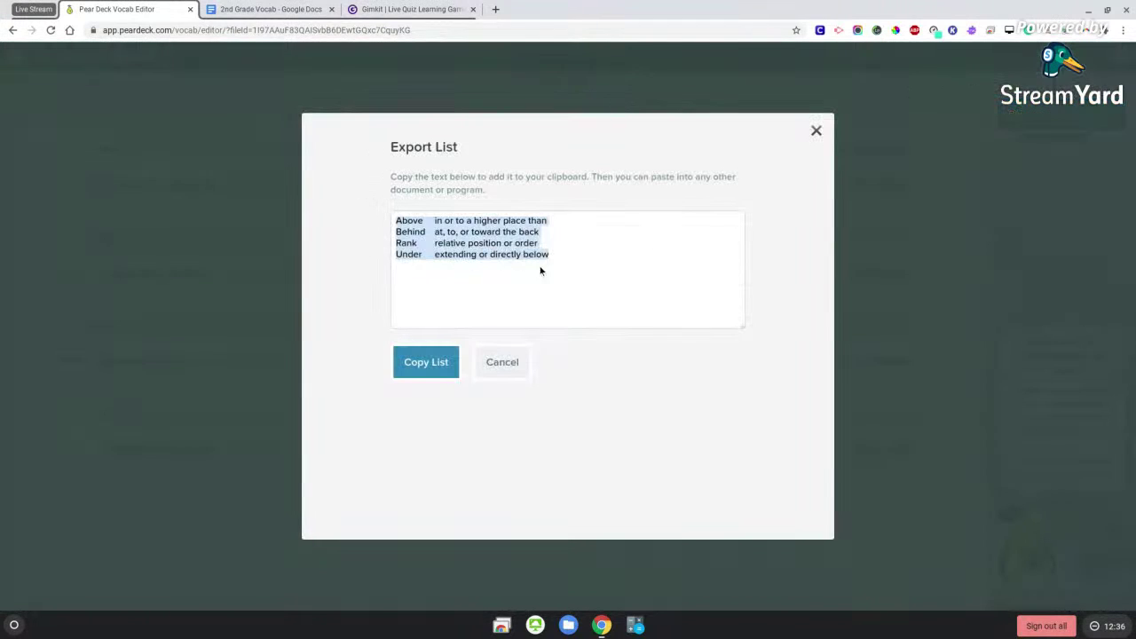
pyautogui.click(430, 365)
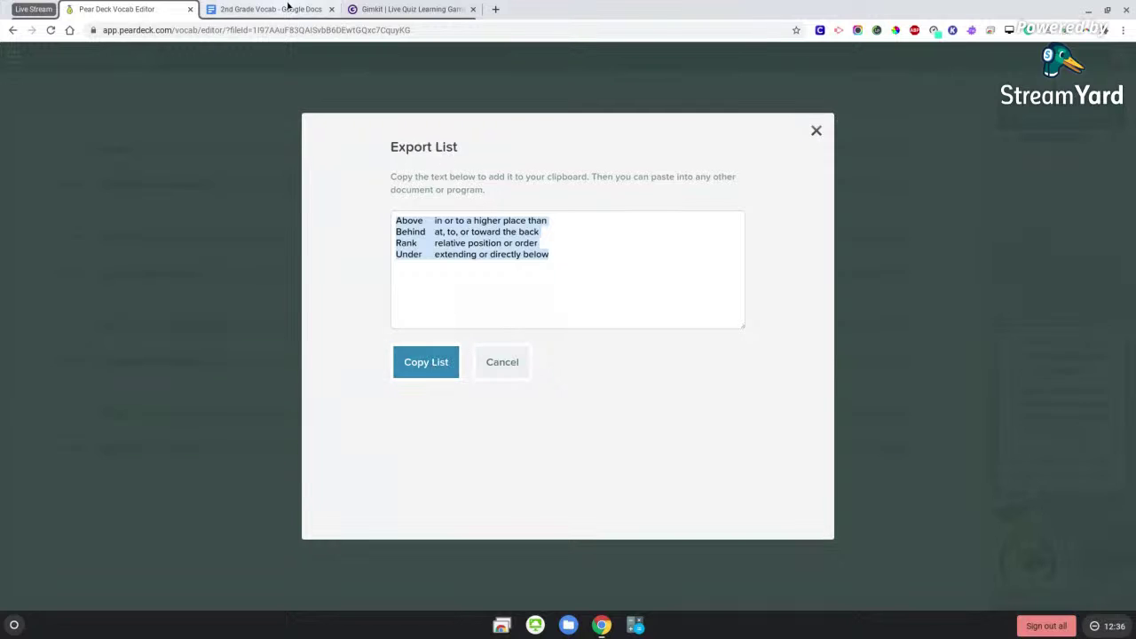
pyautogui.click(266, 9)
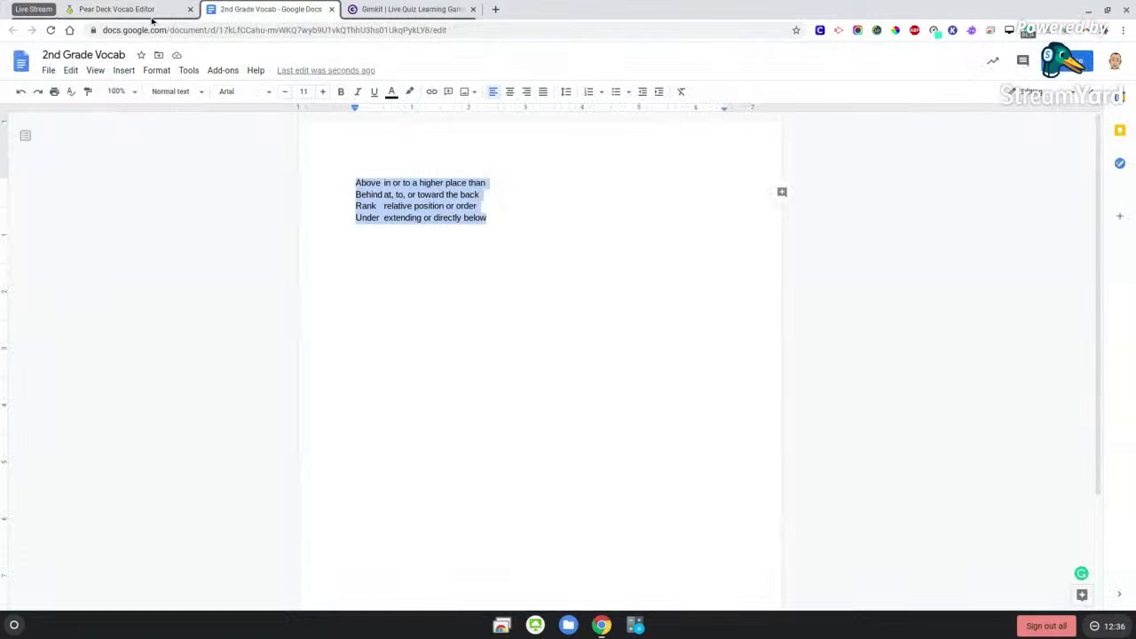
pyautogui.click(152, 11)
pyautogui.click(502, 361)
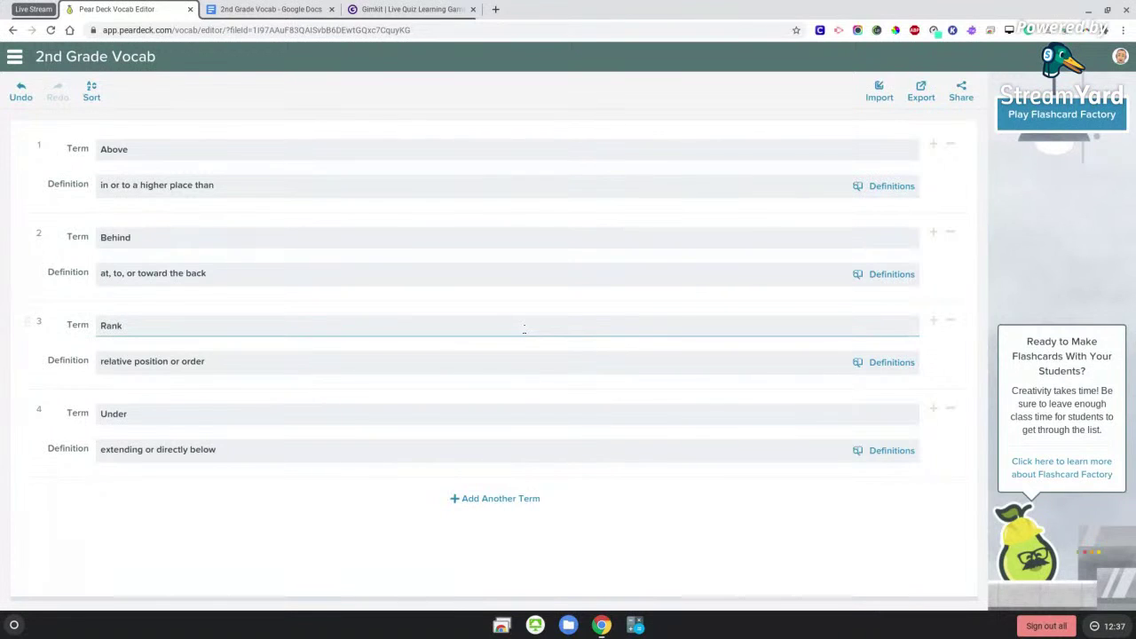
# - Fit the vocabulary editor's window to one half of the screen and place a new browser window beside it
pyautogui.click(1106, 9)
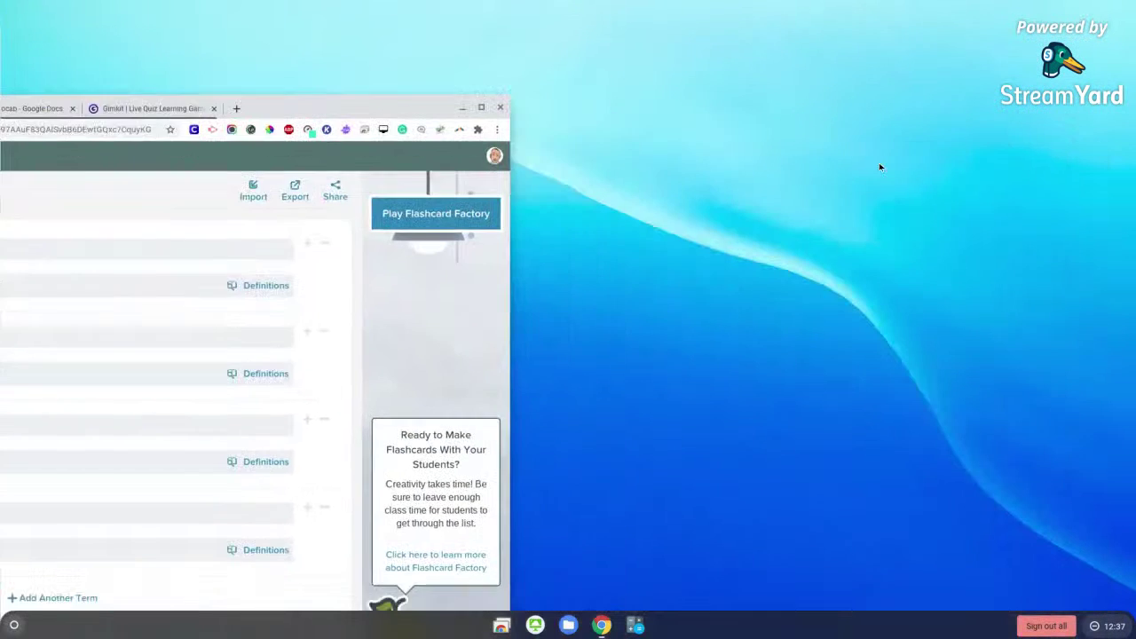
pyautogui.moveTo(274, 109)
pyautogui.mouseDown()
pyautogui.moveTo(132, 100)
pyautogui.moveTo(1, 72)
pyautogui.mouseUp()
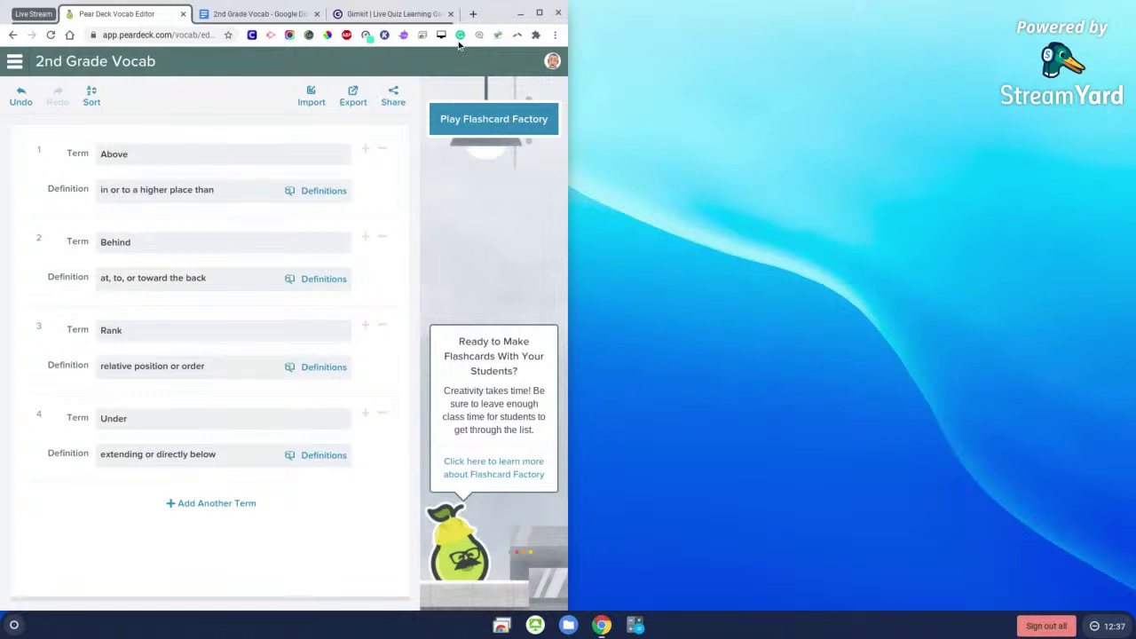
pyautogui.click(471, 14)
pyautogui.moveTo(405, 13); pyautogui.dragTo(1060, 109)
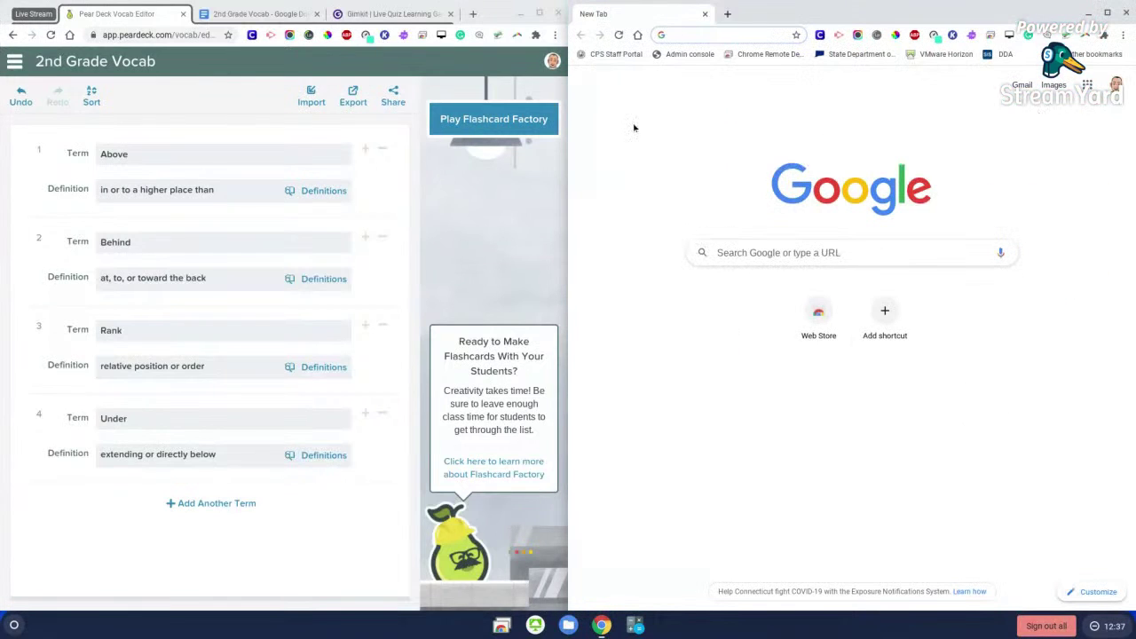
# - Start Flashcard Factory from the 2nd Grade Vocab list and confirm that the window is visible on the projector
pyautogui.click(512, 205)
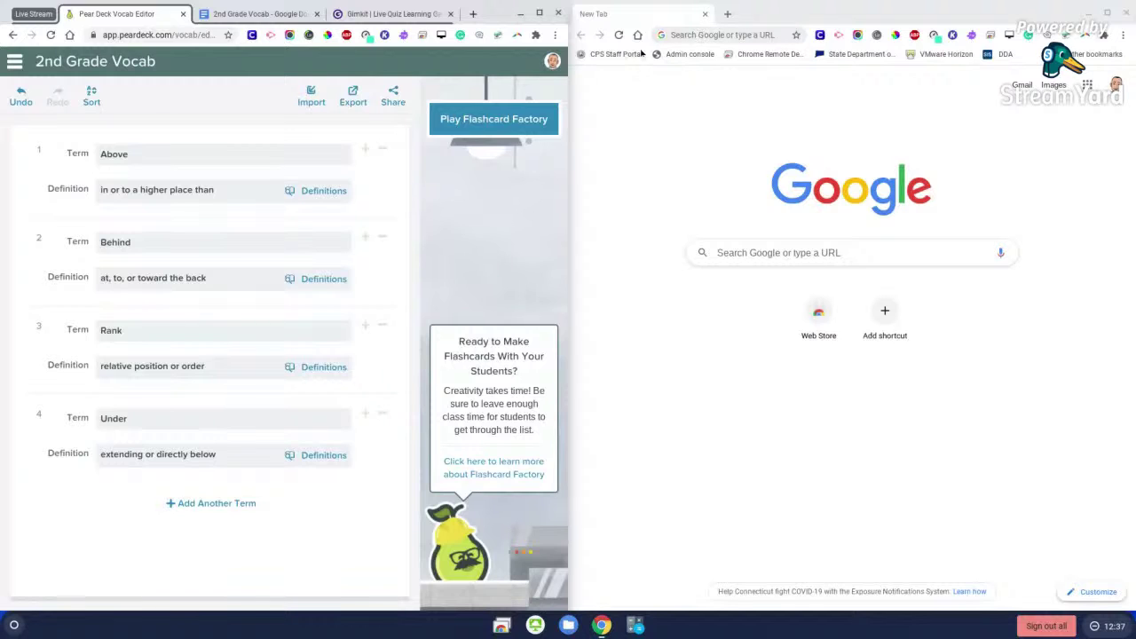
pyautogui.click(478, 129)
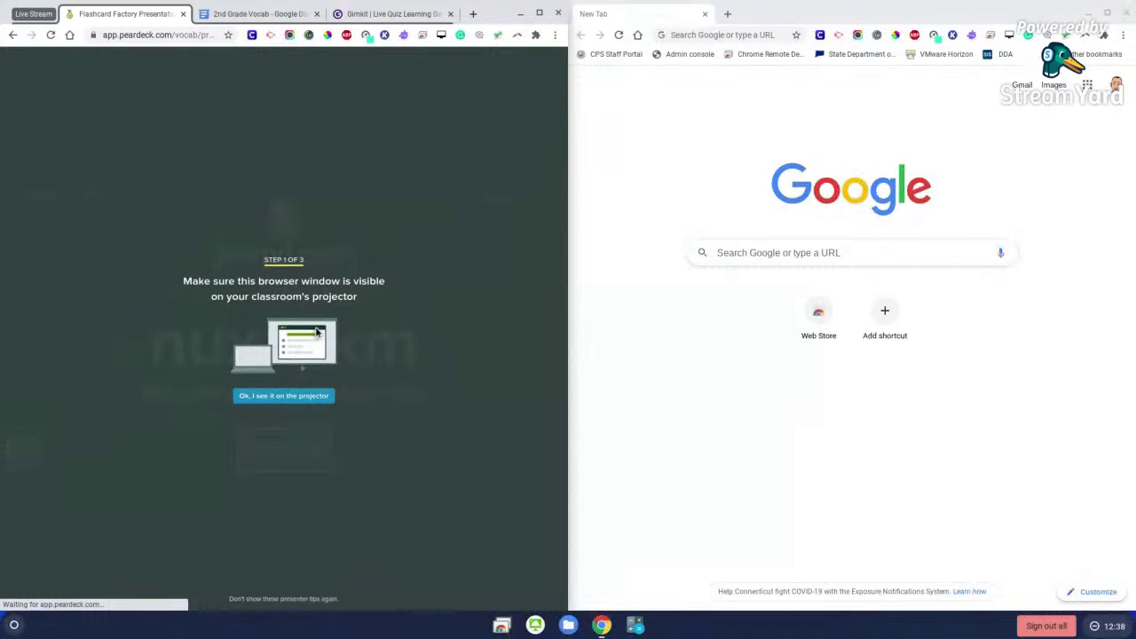
pyautogui.click(295, 396)
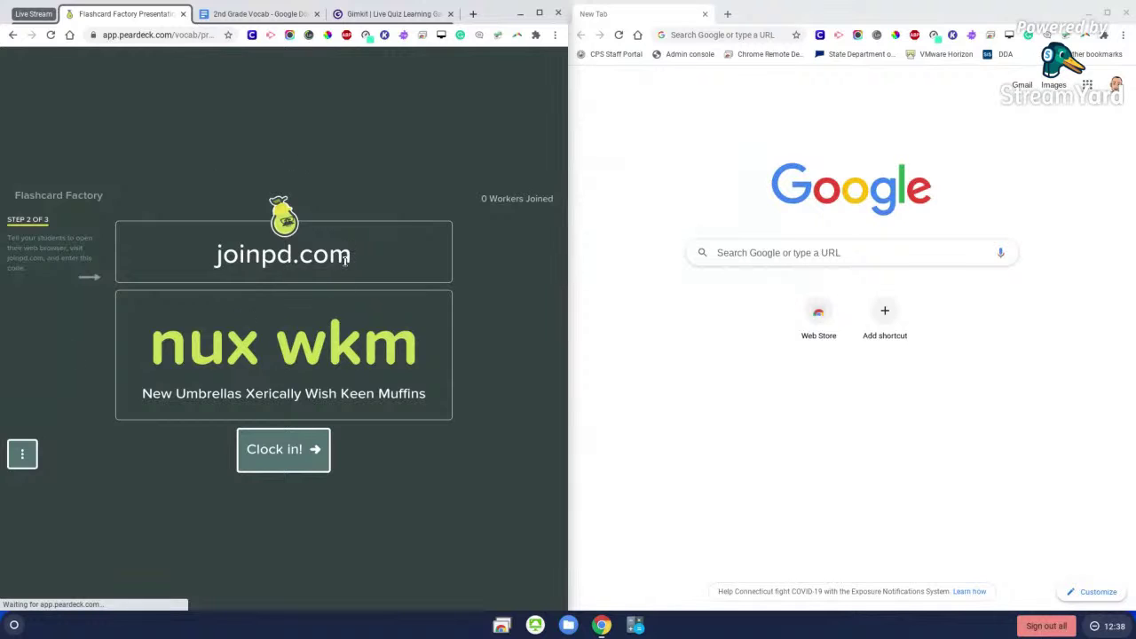
# - In the new browser window, go to joinpd.com and join the Flashcard Factory session with its displayed join code
pyautogui.click(725, 35)
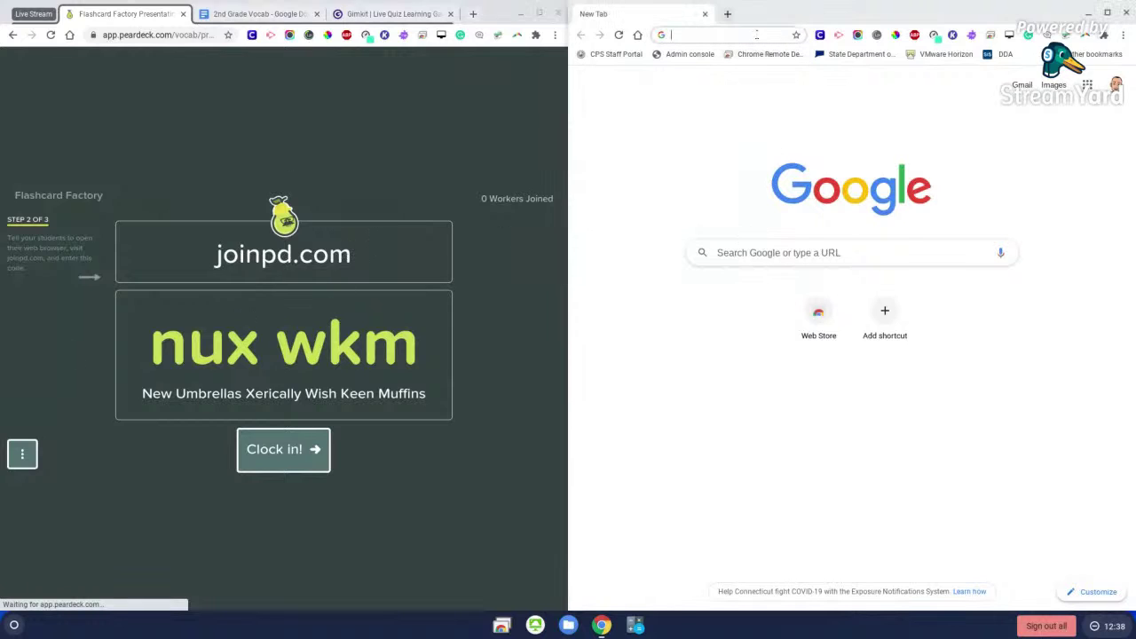
pyautogui.write('jp')
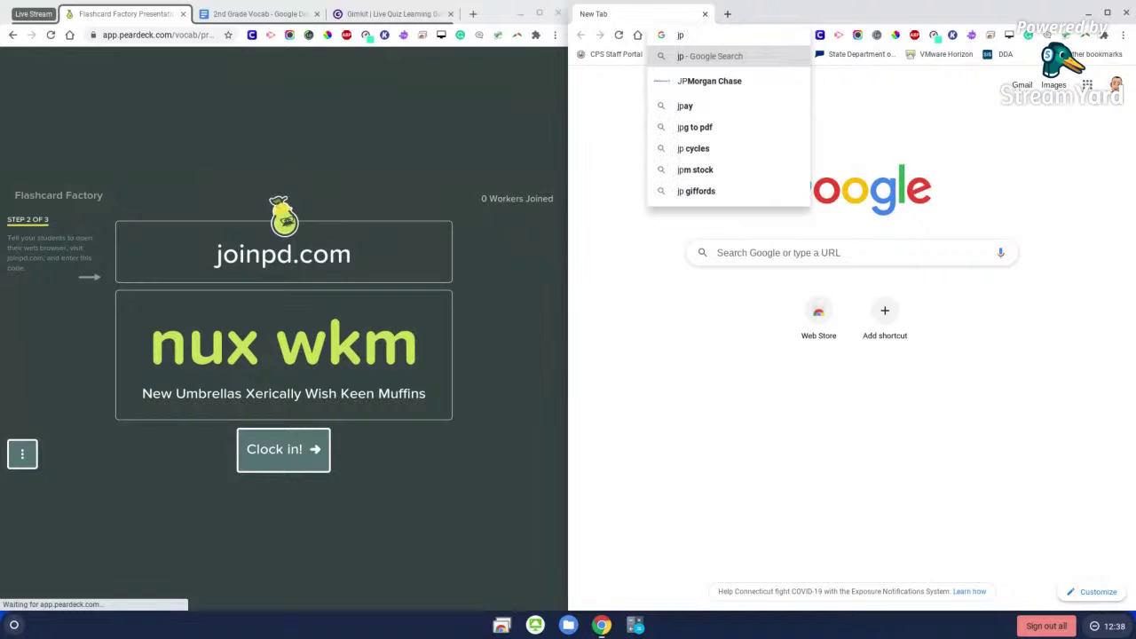
pyautogui.press('BackSpace')
pyautogui.write('oinpd.co')
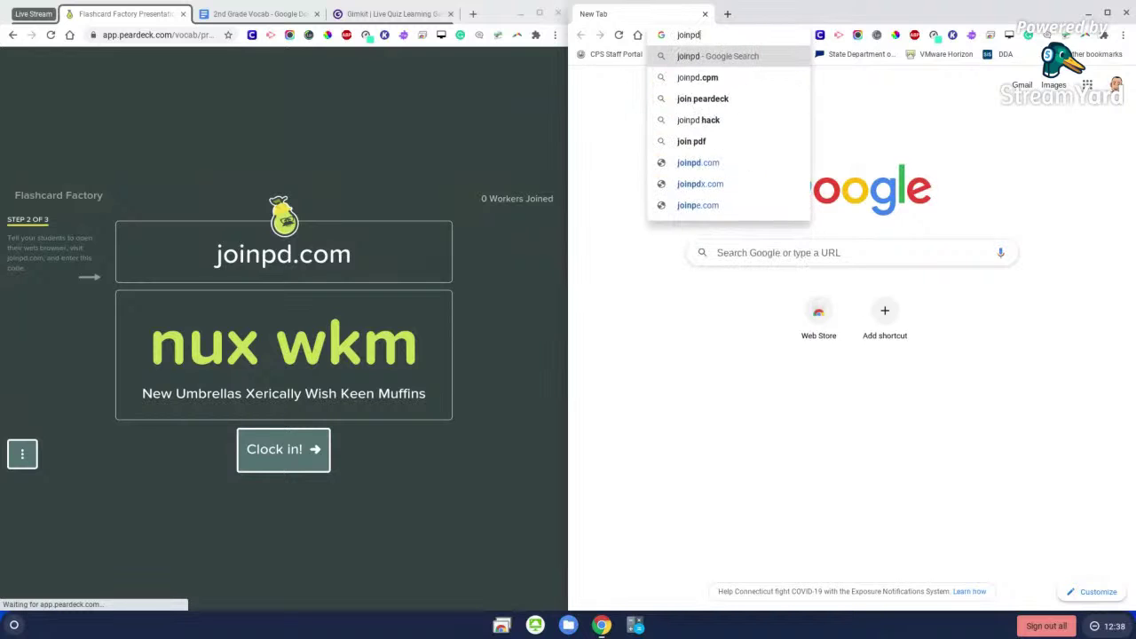
pyautogui.write('m')
pyautogui.press('Return')
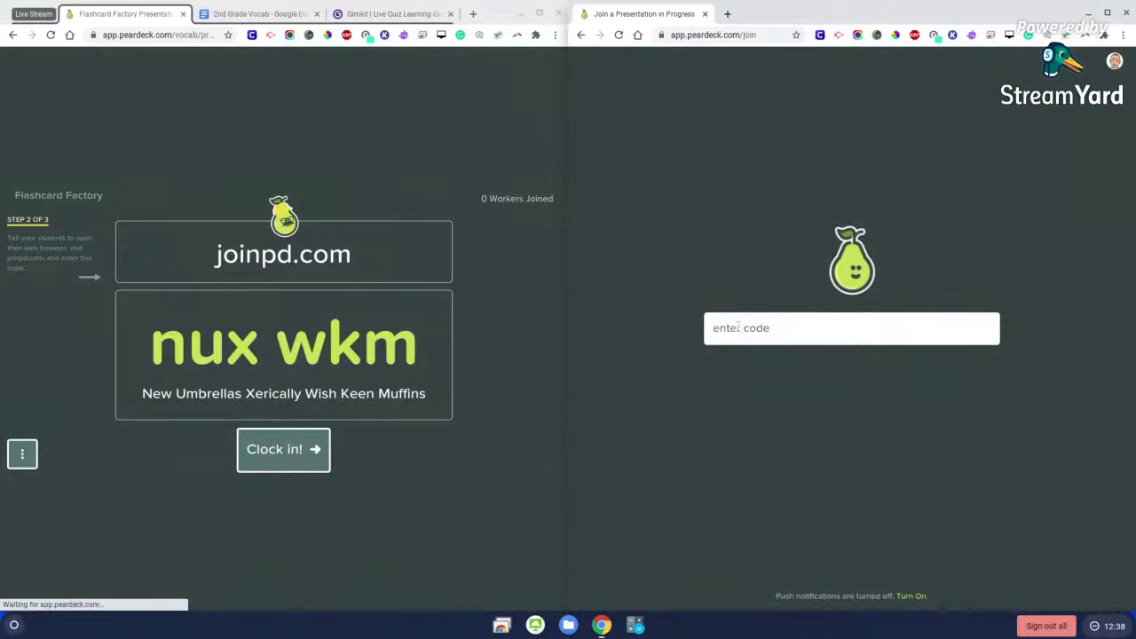
pyautogui.write('nuxwkm')
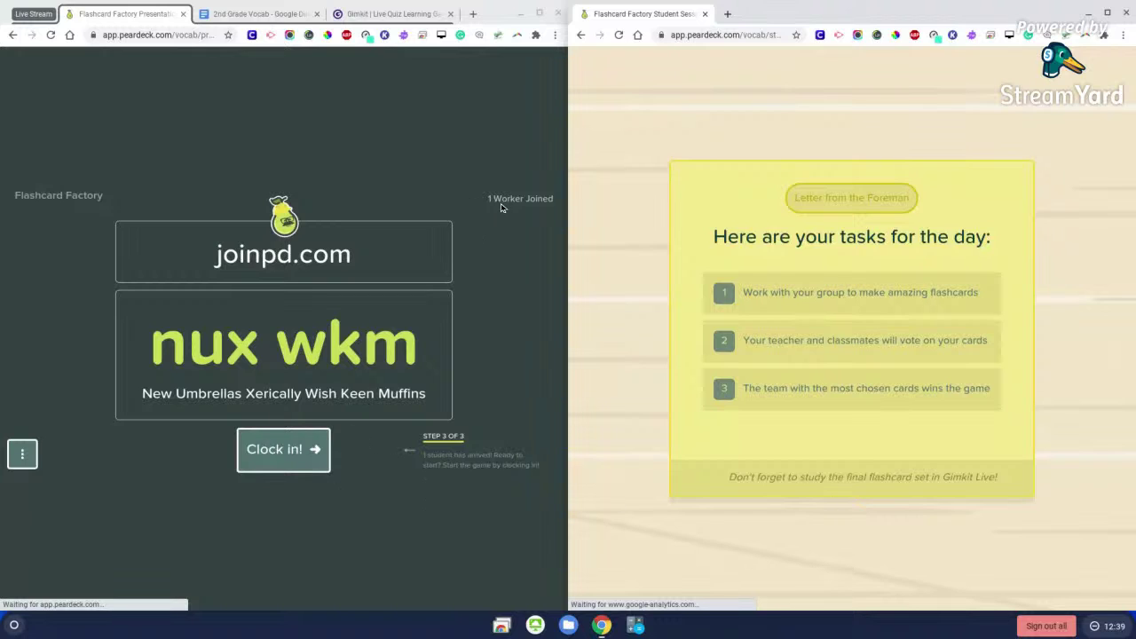
# - Clock in the joined student, start play from the Day and Night Shift groups, and open the presenter's phase options
pyautogui.click(279, 450)
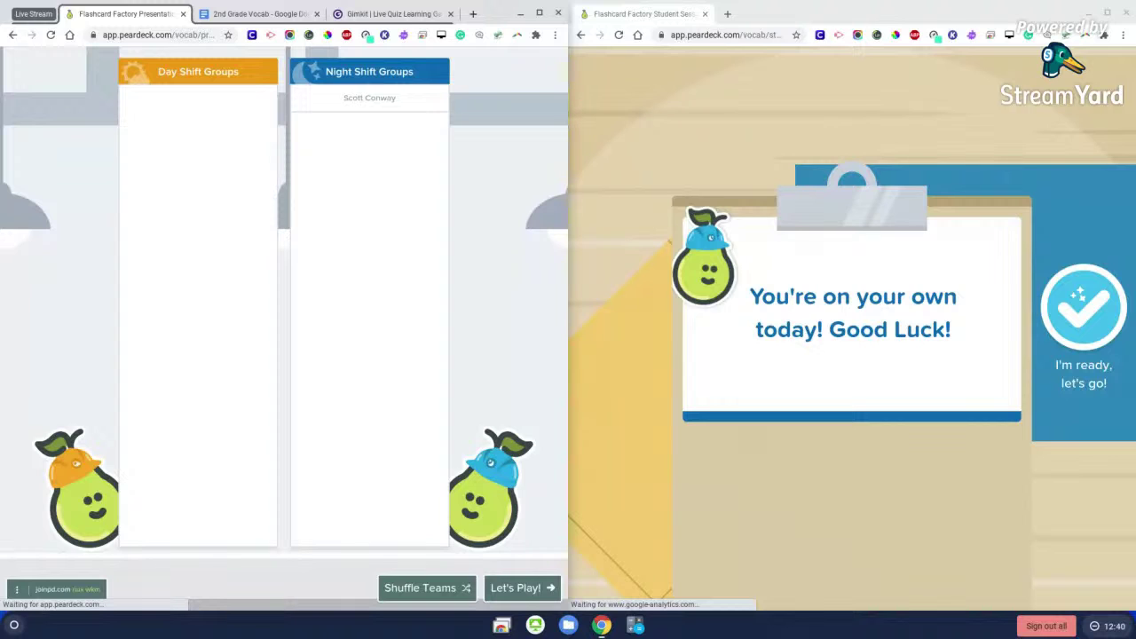
pyautogui.moveTo(360, 98); pyautogui.dragTo(345, 153)
pyautogui.click(379, 399)
pyautogui.click(522, 587)
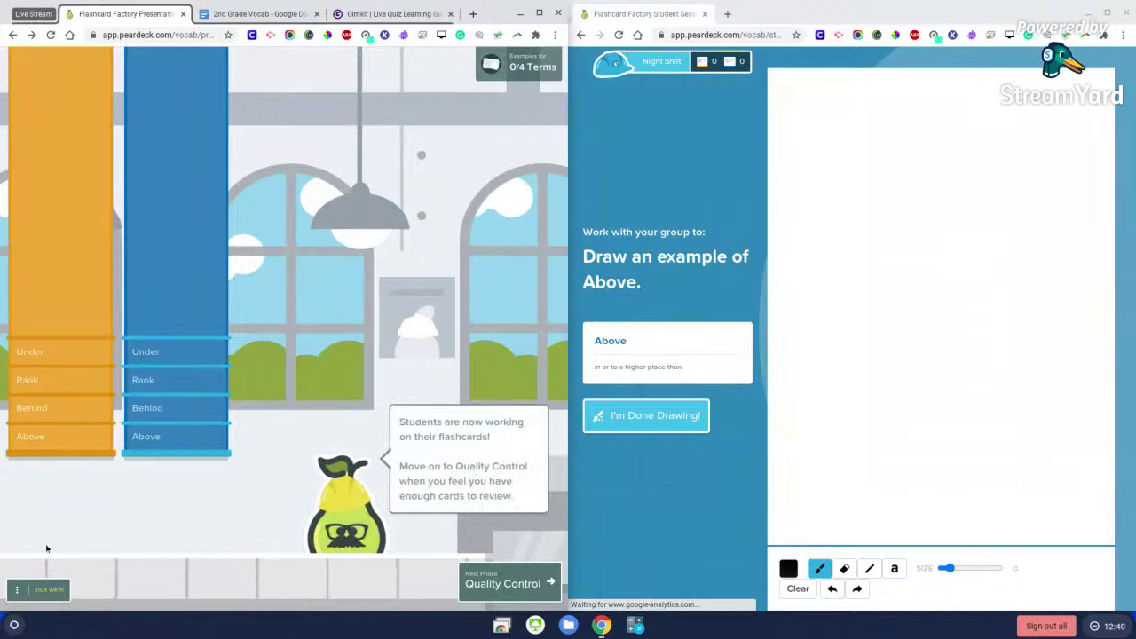
pyautogui.click(16, 590)
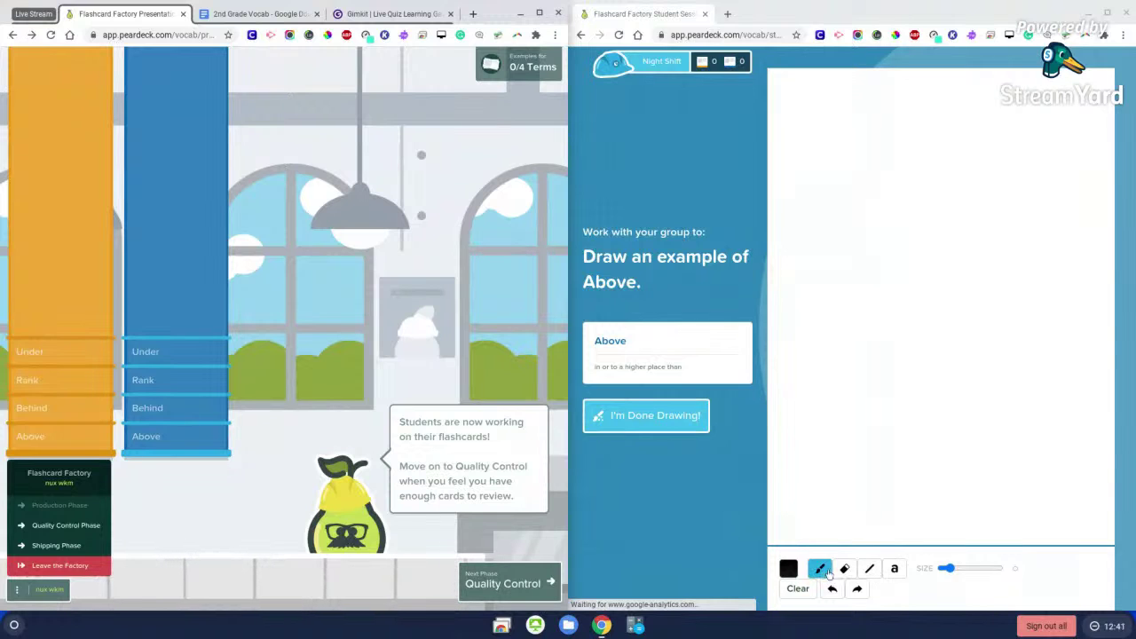
# - In the student view, draw a sun with rays above a house as the example of "Above" and finish the drawing
pyautogui.click(868, 330)
pyautogui.moveTo(866, 330)
pyautogui.mouseDown()
pyautogui.moveTo(868, 411)
pyautogui.moveTo(968, 413)
pyautogui.moveTo(970, 322)
pyautogui.moveTo(862, 325)
pyautogui.moveTo(892, 284)
pyautogui.moveTo(937, 272)
pyautogui.moveTo(972, 335)
pyautogui.mouseUp()
pyautogui.moveTo(892, 126)
pyautogui.mouseDown()
pyautogui.moveTo(859, 149)
pyautogui.moveTo(898, 196)
pyautogui.moveTo(911, 76)
pyautogui.moveTo(848, 118)
pyautogui.mouseUp()
pyautogui.moveTo(861, 177)
pyautogui.mouseDown()
pyautogui.moveTo(830, 186)
pyautogui.moveTo(905, 227)
pyautogui.mouseUp()
pyautogui.moveTo(915, 184); pyautogui.dragTo(940, 201)
pyautogui.moveTo(921, 152); pyautogui.dragTo(953, 138)
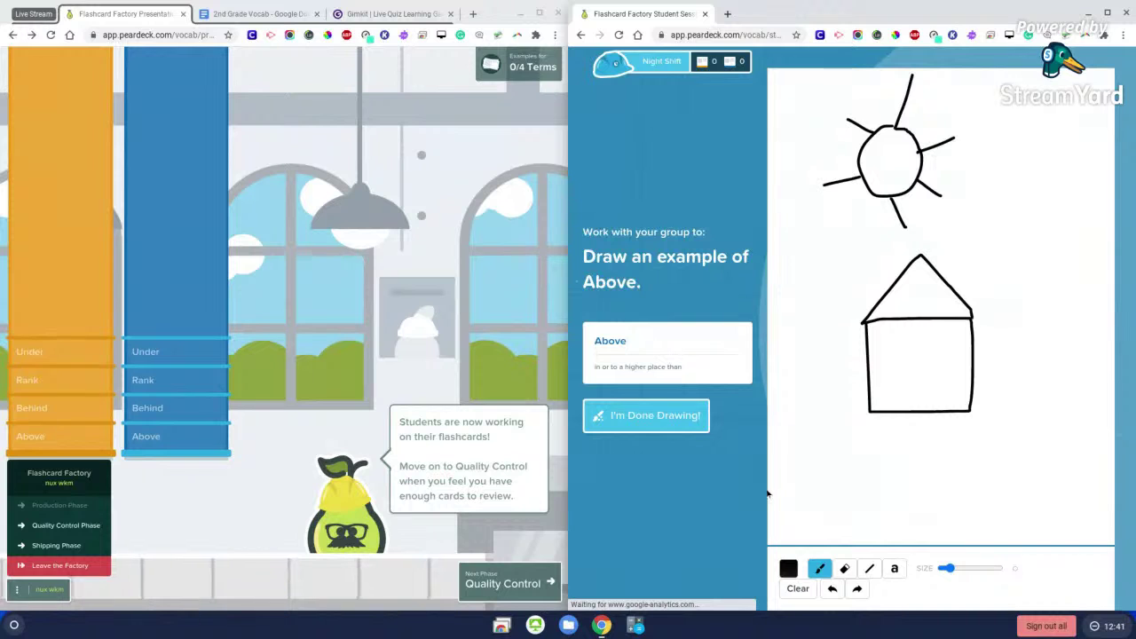
pyautogui.click(650, 417)
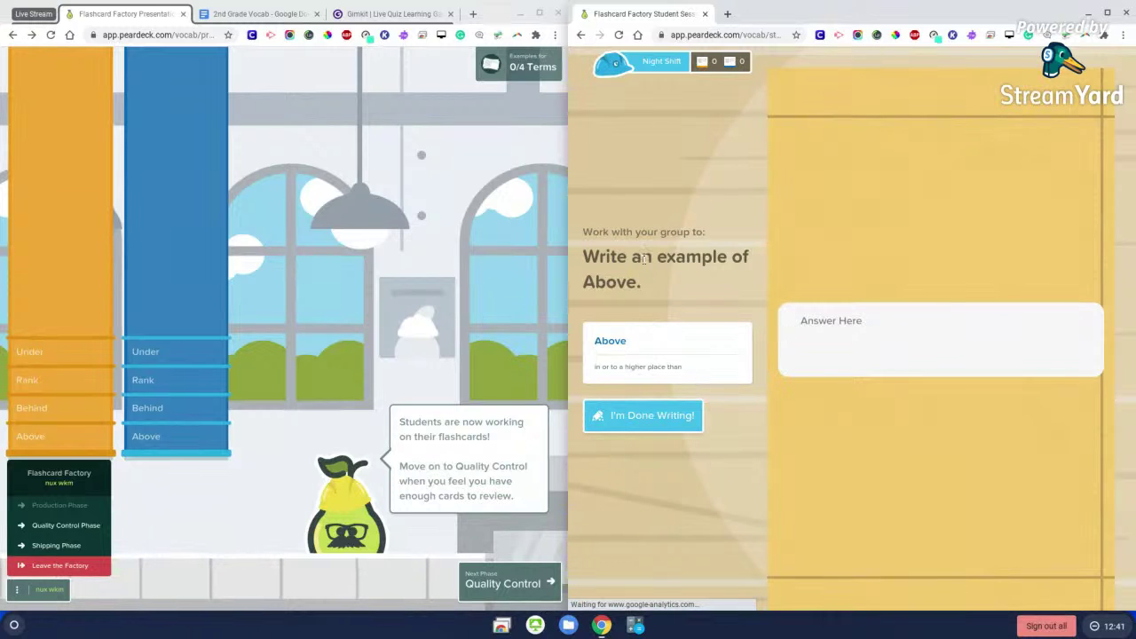
# - Write "The sun is above the house." as the example sentence for "Above" and ship the flashcard
pyautogui.click(825, 330)
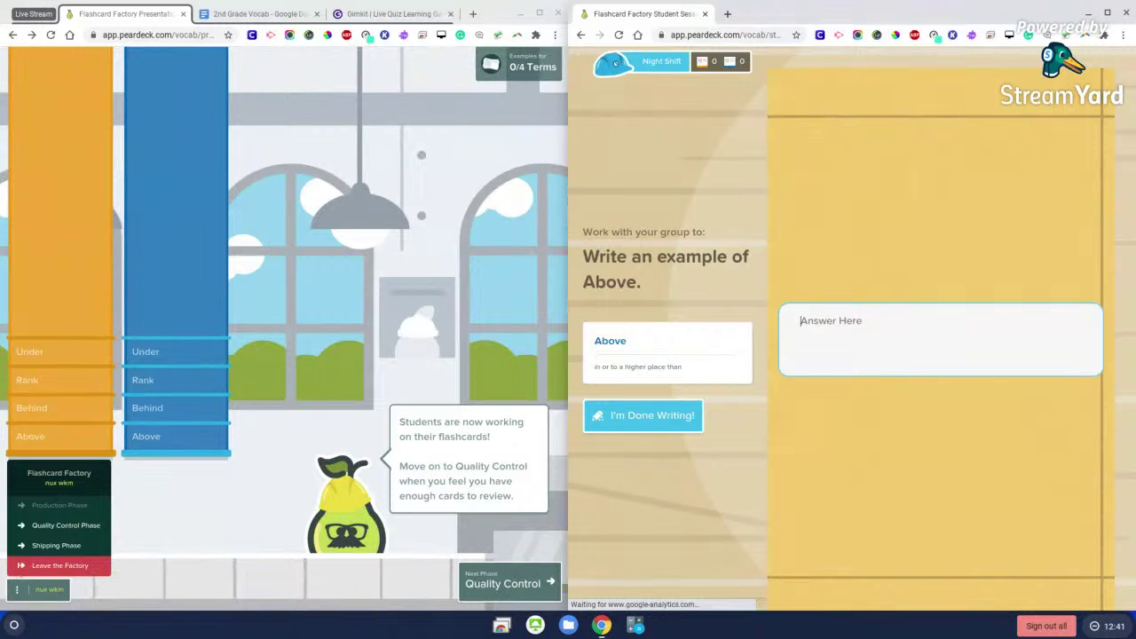
pyautogui.write('The sun is above the house.')
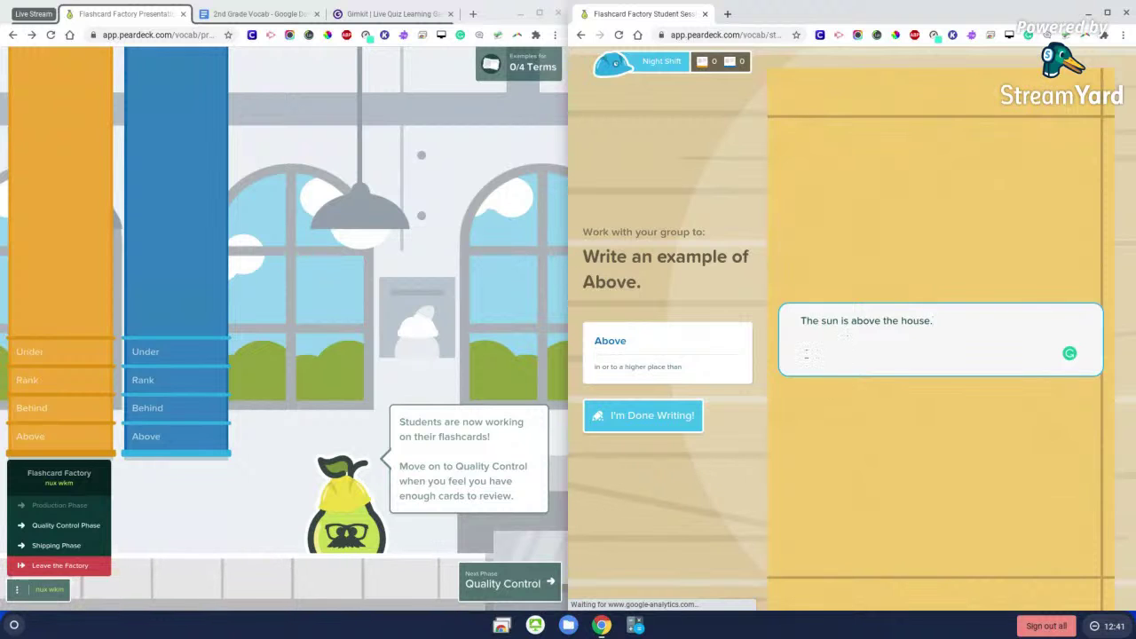
pyautogui.click(648, 422)
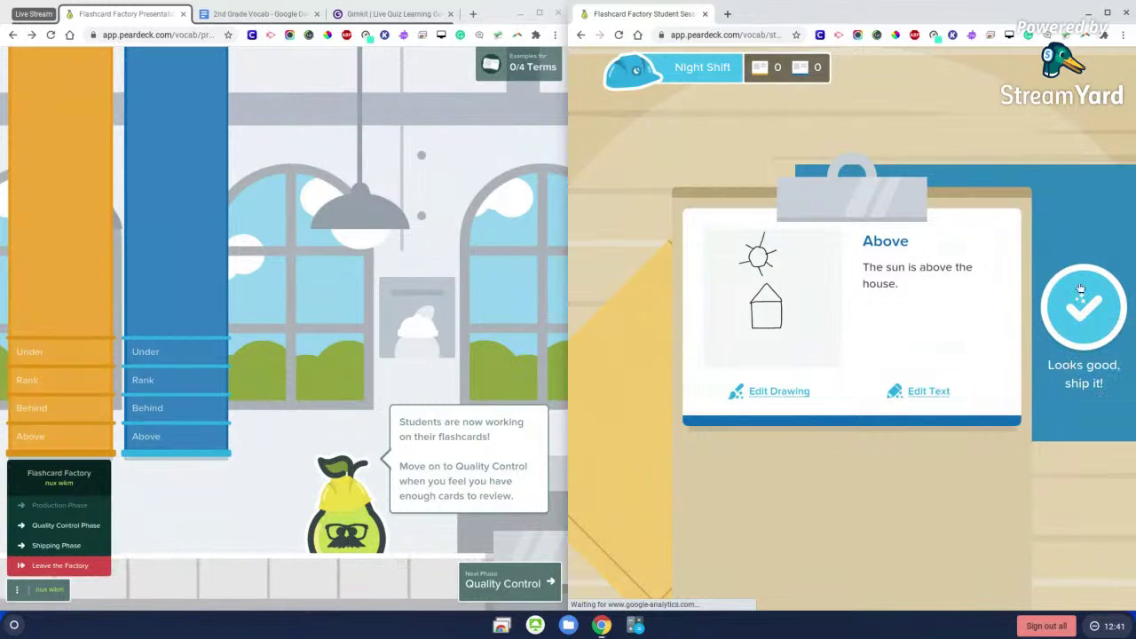
pyautogui.click(1073, 315)
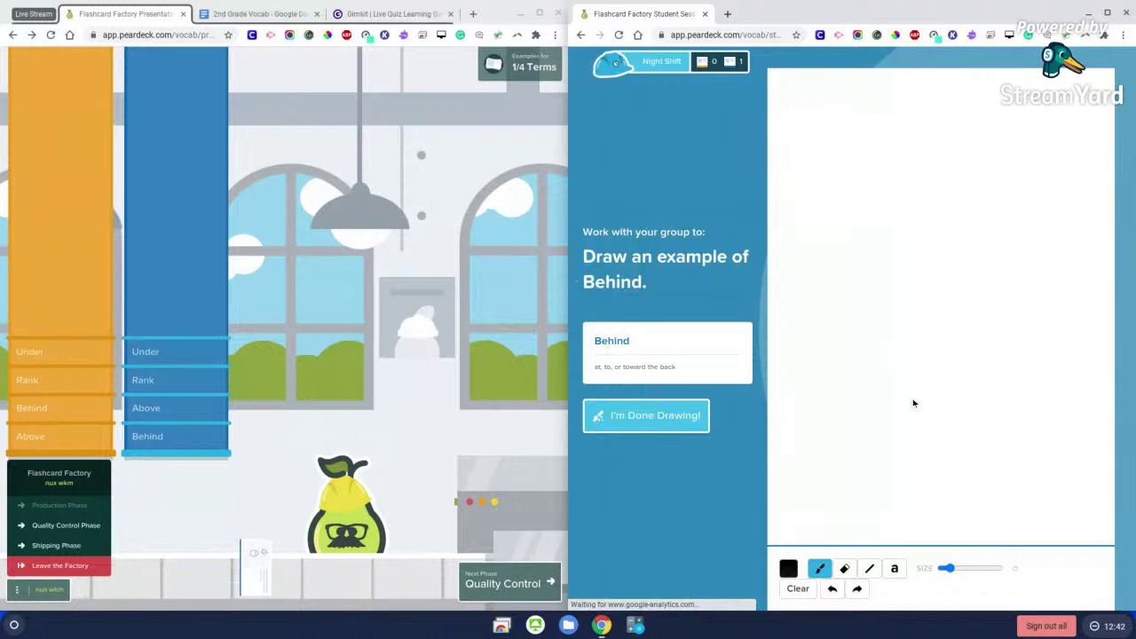
# - Draw a house with a small car on one side and a step on the other for "Behind" and finish the drawing
pyautogui.moveTo(898, 341)
pyautogui.mouseDown()
pyautogui.moveTo(907, 414)
pyautogui.moveTo(1008, 406)
pyautogui.moveTo(881, 346)
pyautogui.moveTo(980, 295)
pyautogui.moveTo(1011, 364)
pyautogui.mouseUp()
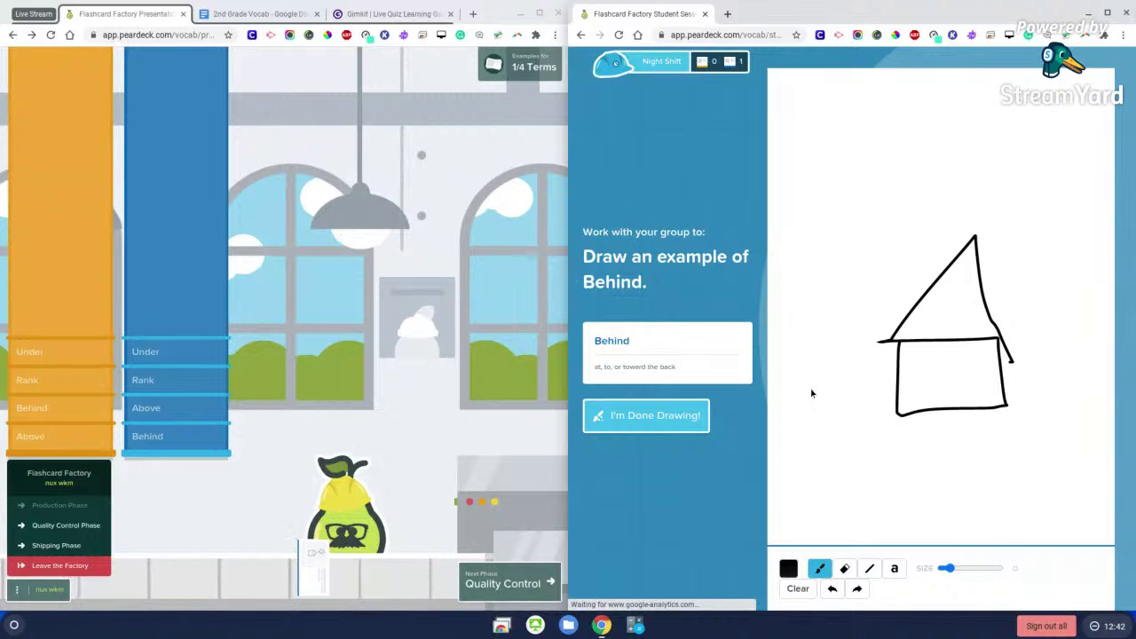
pyautogui.moveTo(824, 388)
pyautogui.mouseDown()
pyautogui.moveTo(814, 404)
pyautogui.moveTo(857, 401)
pyautogui.moveTo(825, 388)
pyautogui.mouseUp()
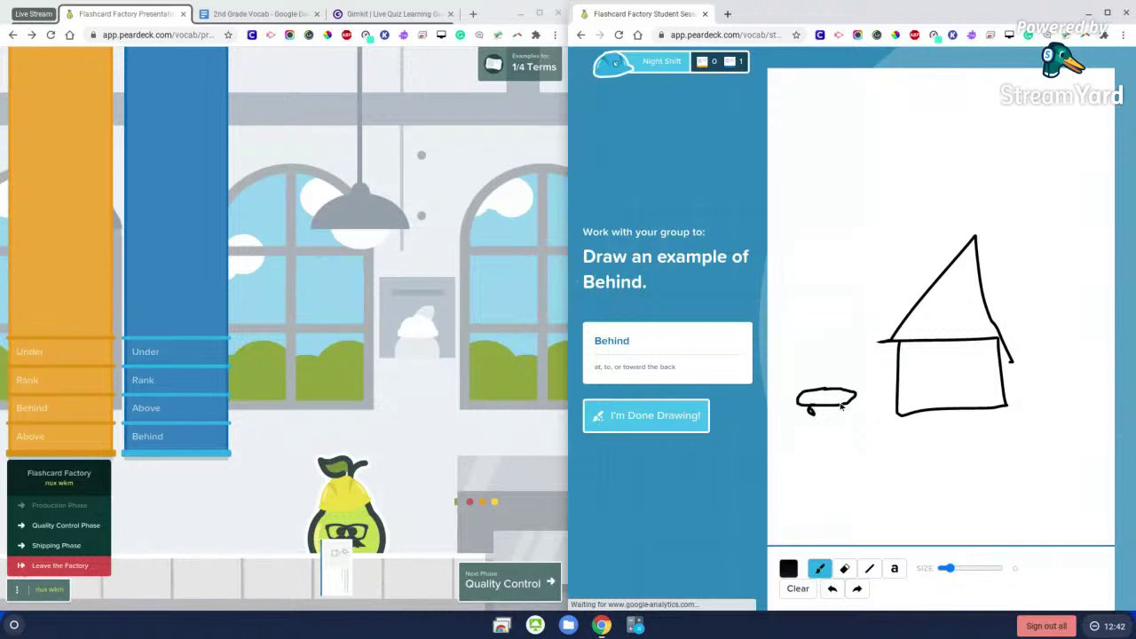
pyautogui.moveTo(816, 394)
pyautogui.mouseDown()
pyautogui.moveTo(841, 375)
pyautogui.moveTo(852, 392)
pyautogui.mouseUp()
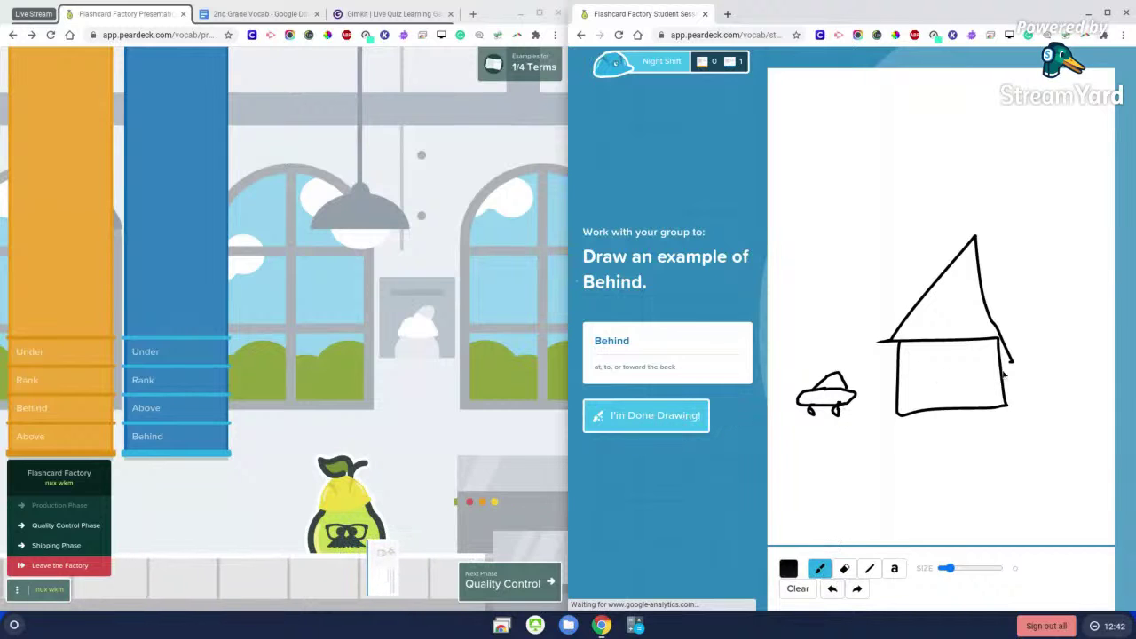
pyautogui.moveTo(999, 377); pyautogui.dragTo(1017, 408)
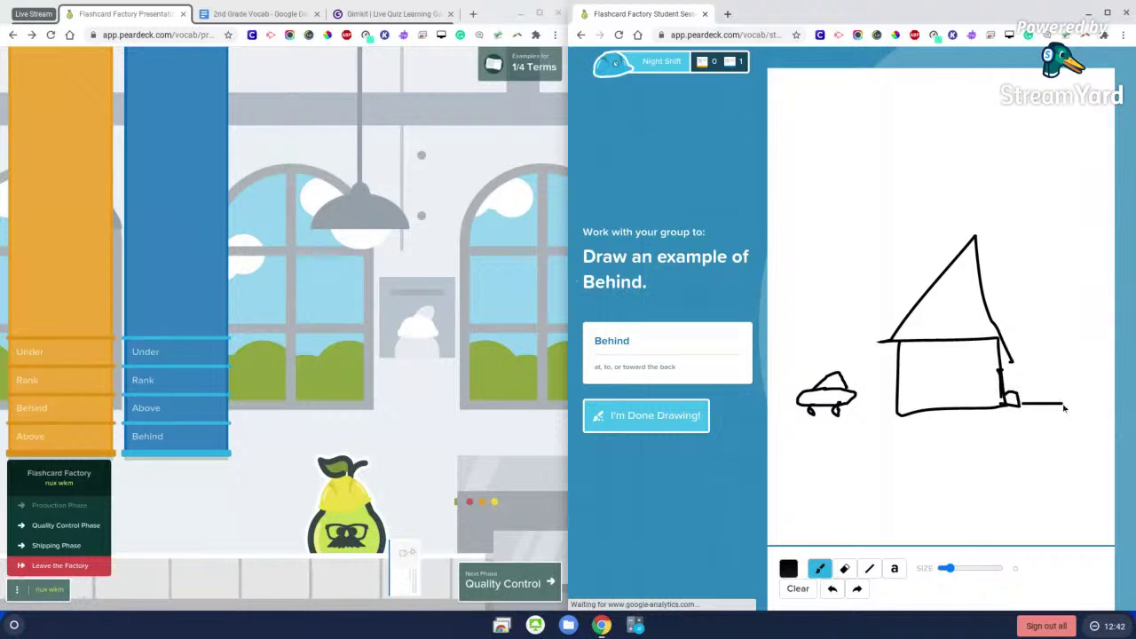
pyautogui.click(649, 429)
# - Write "The car is behind the house." as the example sentence for "Behind" and ship the flashcard
pyautogui.click(813, 335)
pyautogui.write('The car is behind the house.')
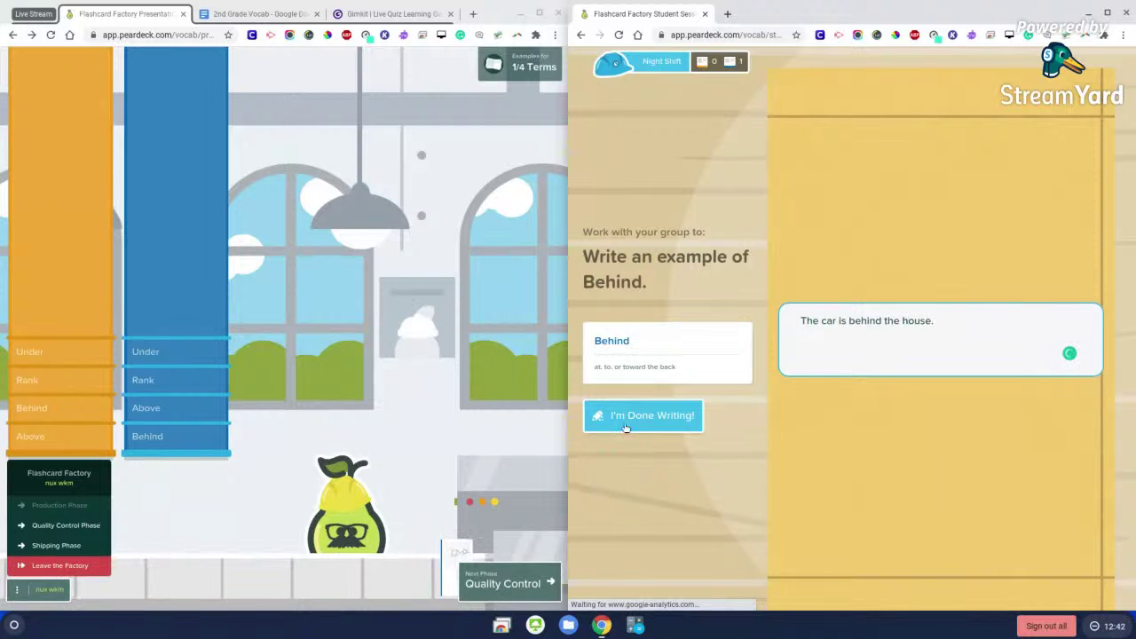
pyautogui.click(630, 426)
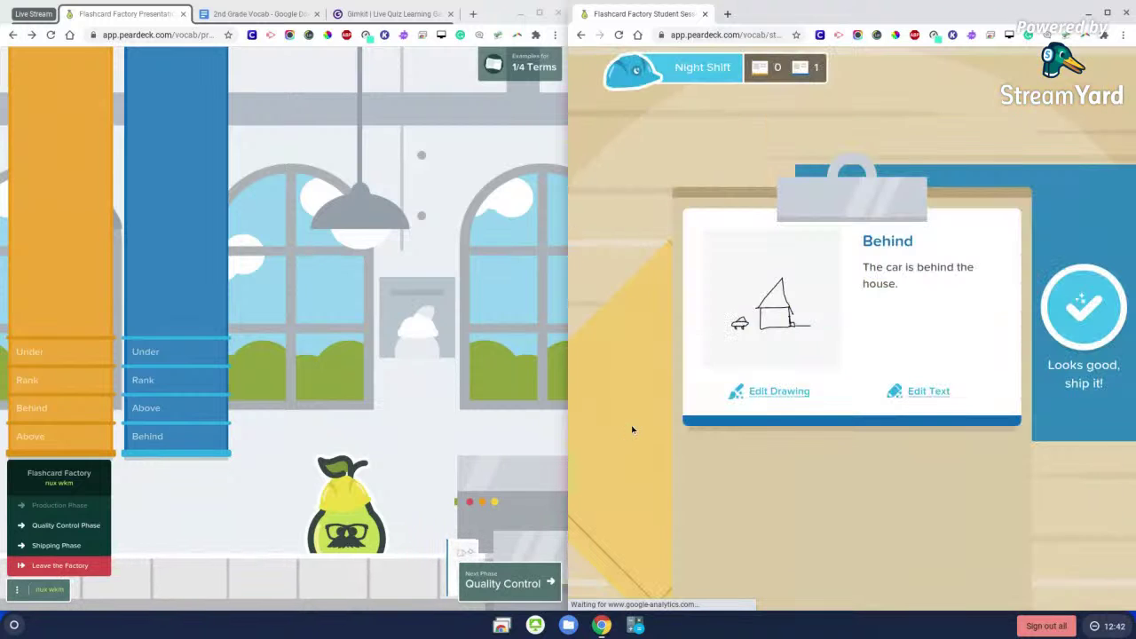
pyautogui.click(1083, 308)
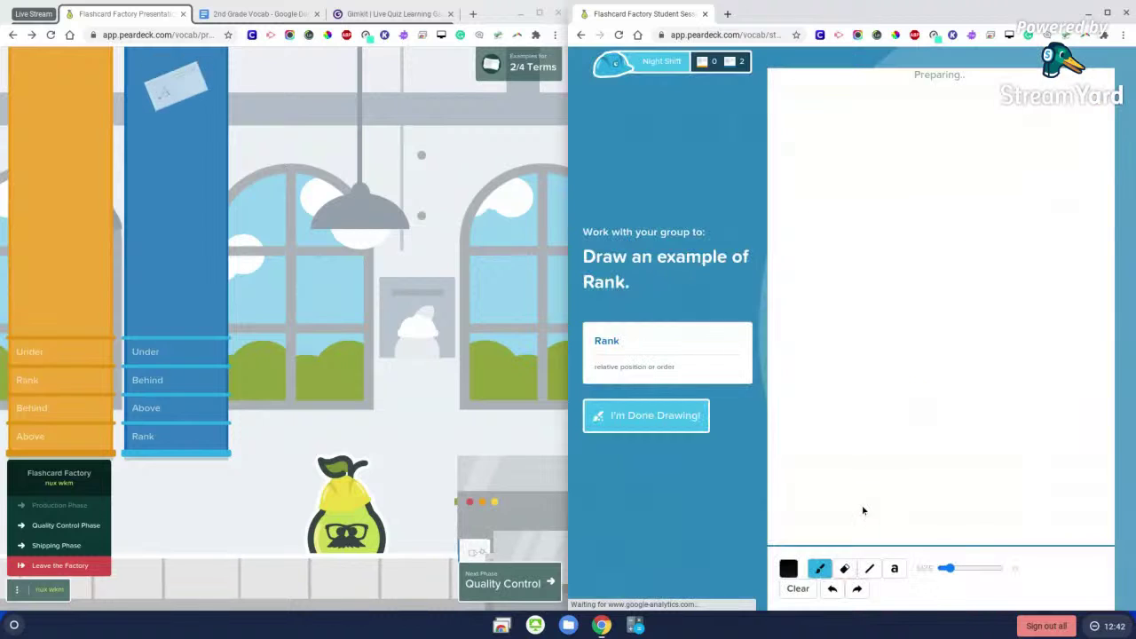
# - Draw a stick figure standing on a podium numbered 3, 1 and 2 as the example of "Rank" and finish the drawing
pyautogui.moveTo(860, 346); pyautogui.dragTo(862, 374)
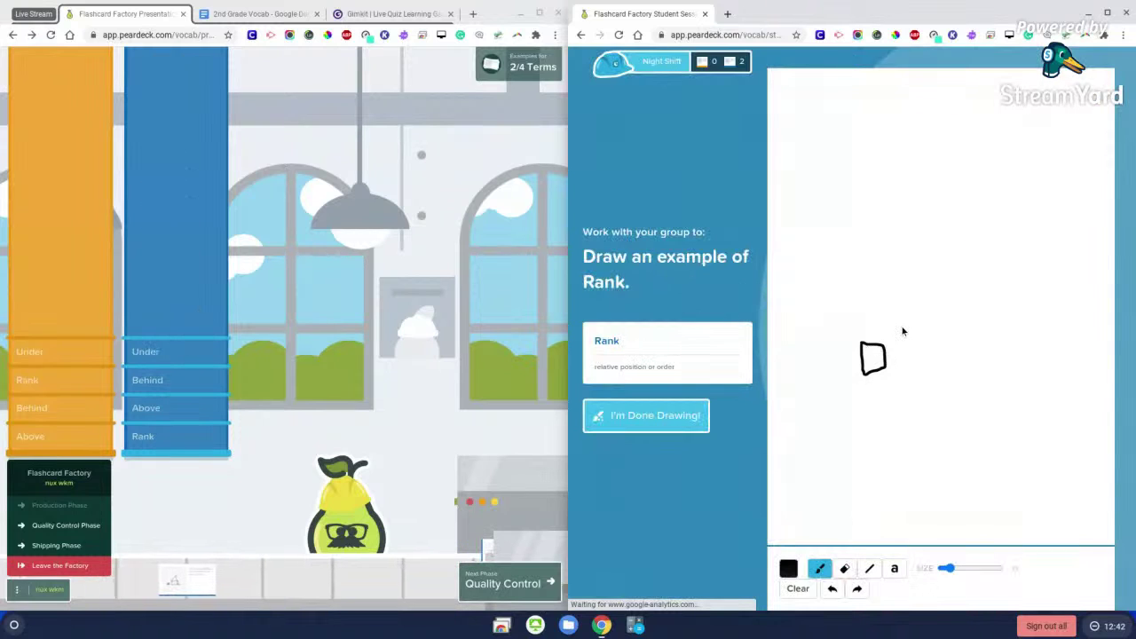
pyautogui.moveTo(902, 340)
pyautogui.mouseDown()
pyautogui.moveTo(940, 364)
pyautogui.moveTo(933, 322)
pyautogui.mouseUp()
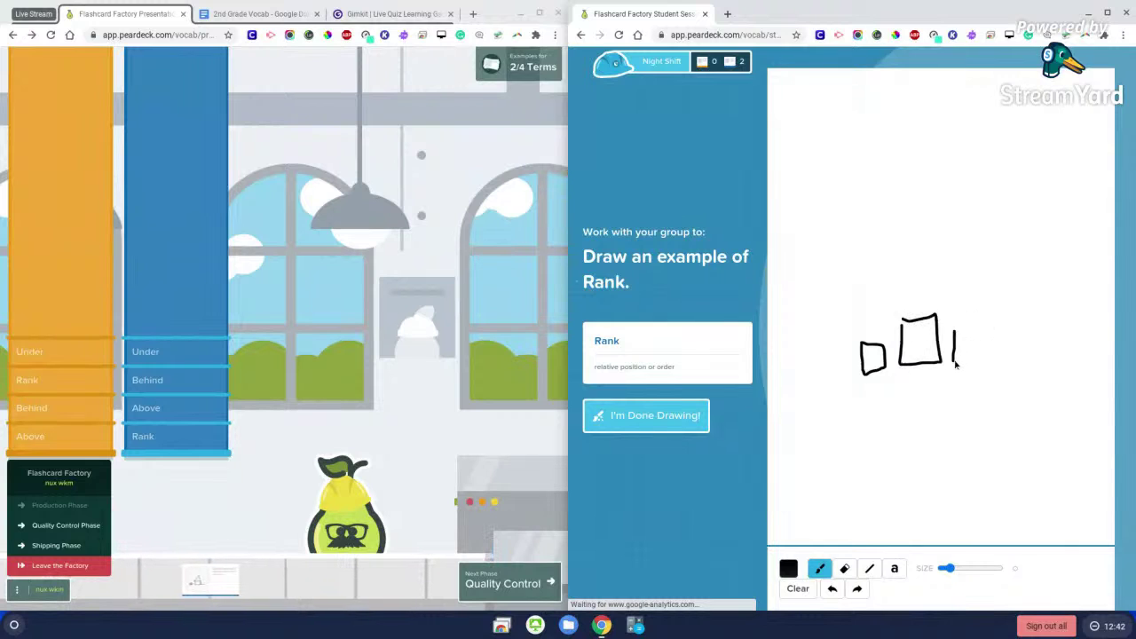
pyautogui.moveTo(991, 366)
pyautogui.mouseDown()
pyautogui.moveTo(977, 333)
pyautogui.moveTo(954, 334)
pyautogui.mouseUp()
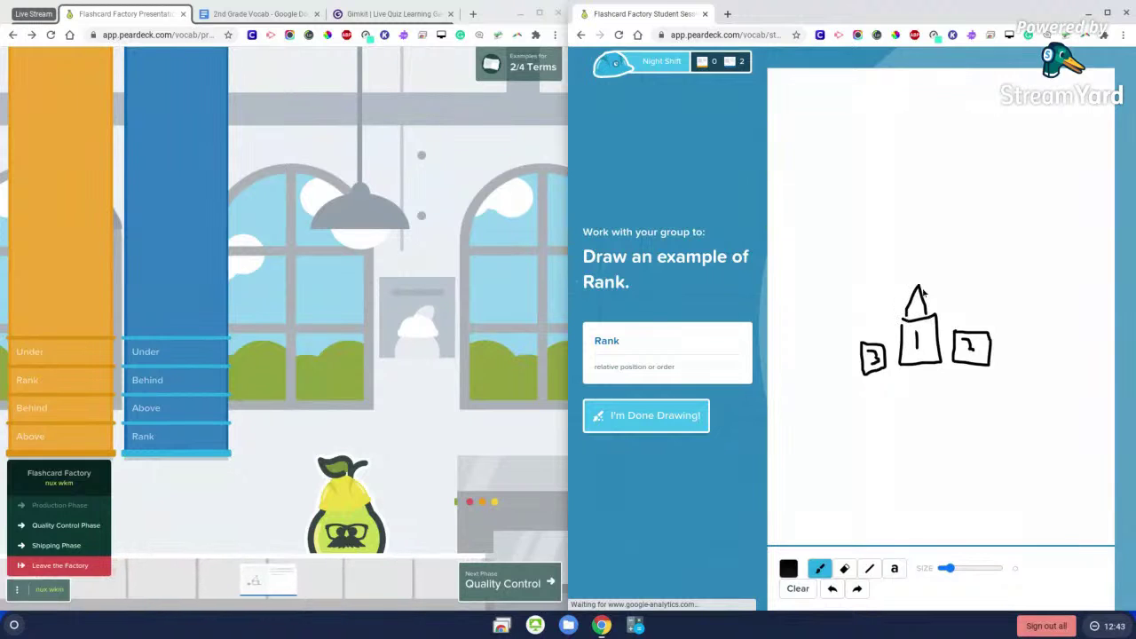
pyautogui.moveTo(916, 264)
pyautogui.mouseDown()
pyautogui.moveTo(880, 255)
pyautogui.moveTo(977, 231)
pyautogui.mouseUp()
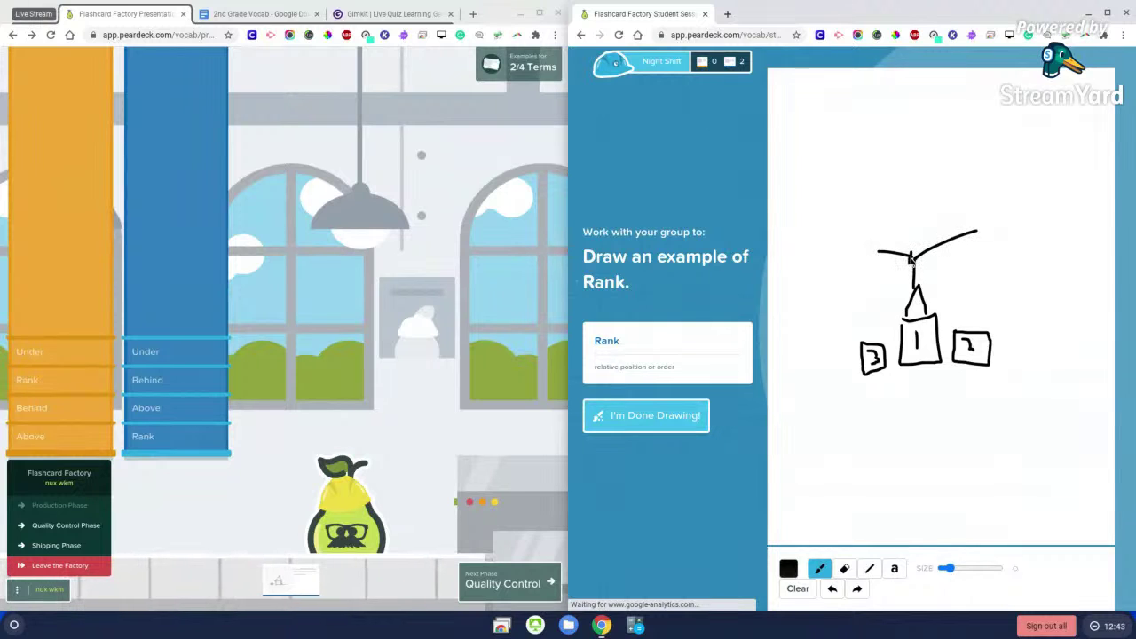
pyautogui.moveTo(890, 209)
pyautogui.mouseDown()
pyautogui.moveTo(931, 234)
pyautogui.moveTo(889, 209)
pyautogui.mouseUp()
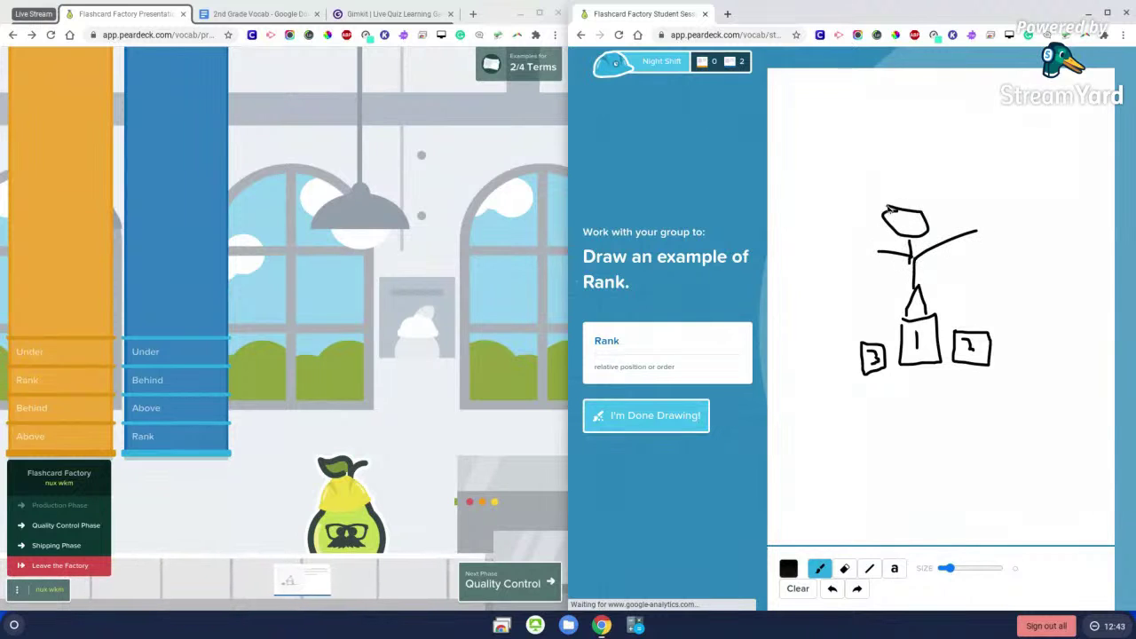
pyautogui.click(665, 427)
# - Write "The athlete came in first place and was ranked number one in the world." as the example for "Rank" and ship the flashcard
pyautogui.click(805, 340)
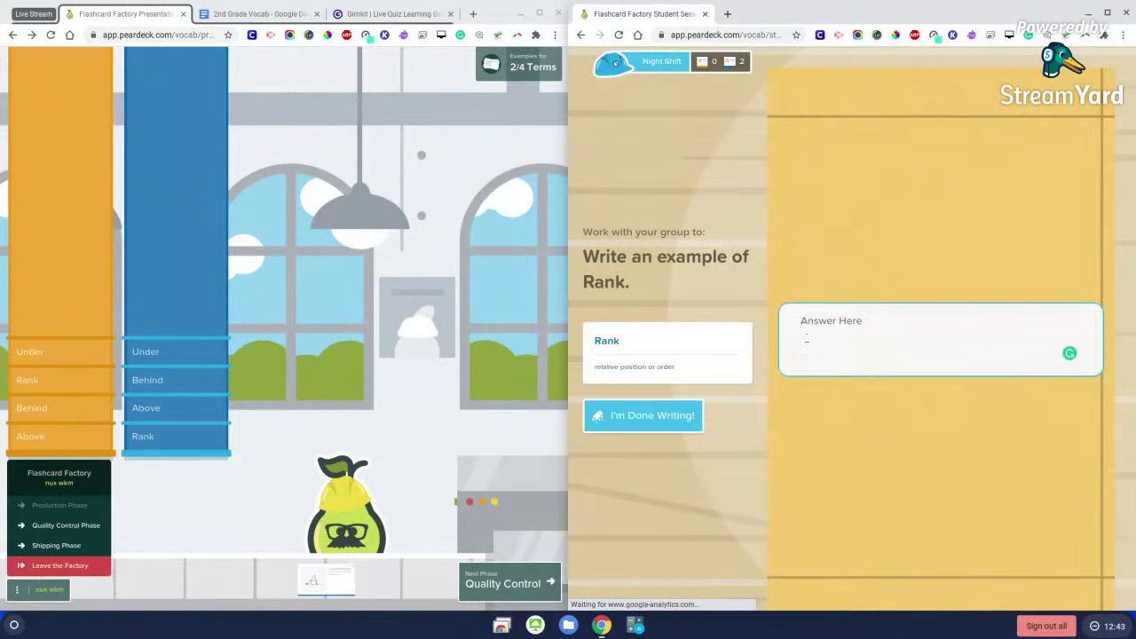
pyautogui.write('Th')
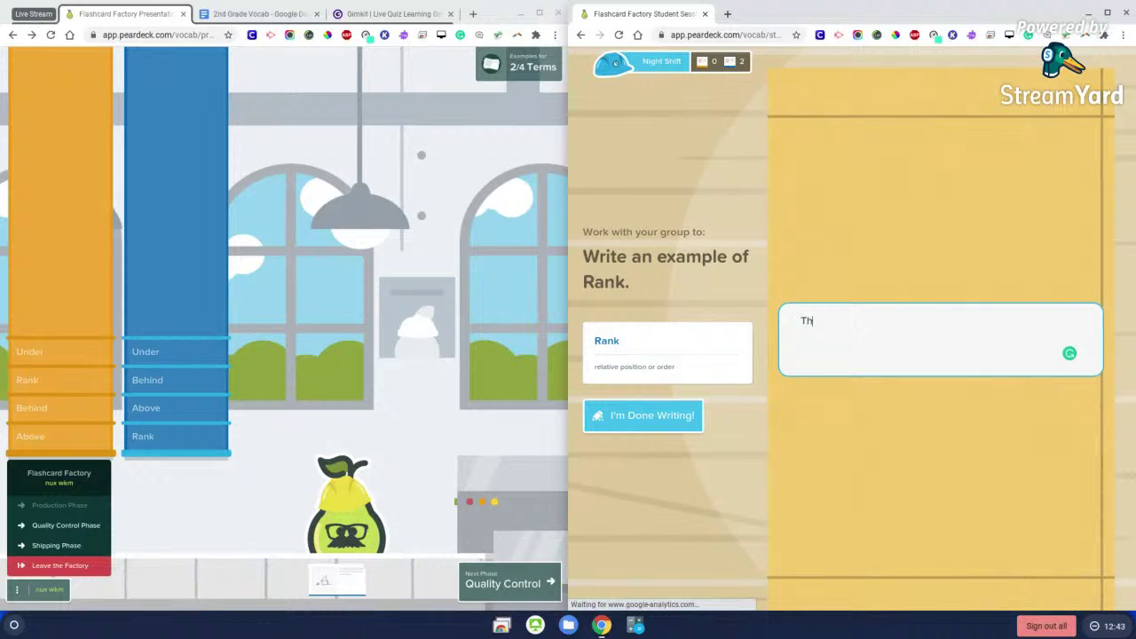
pyautogui.write('e athlete came in fir')
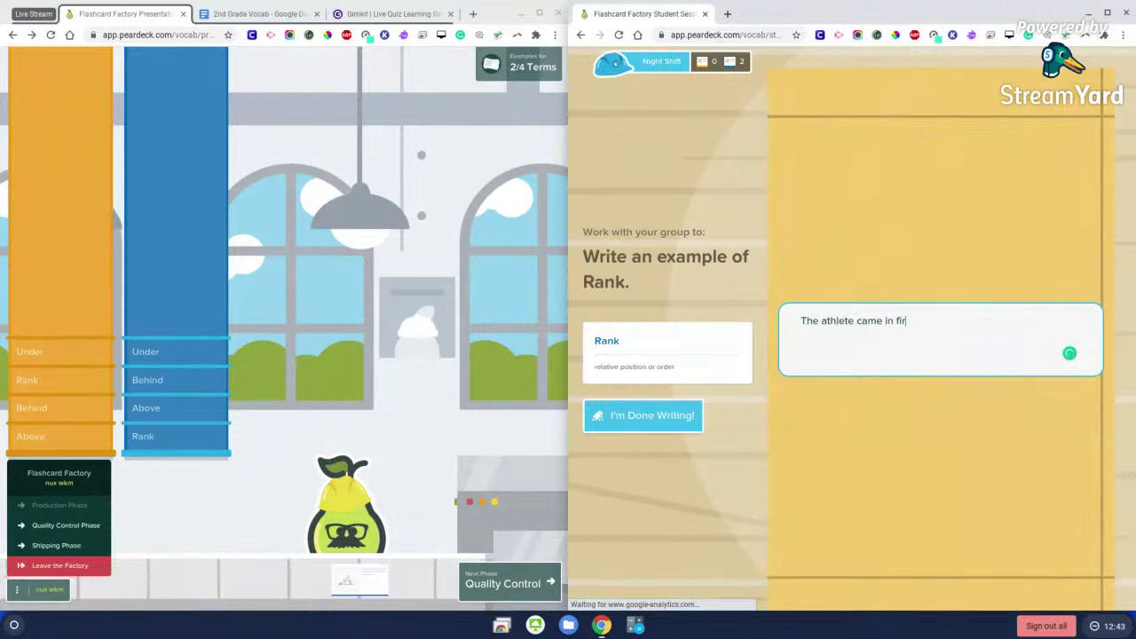
pyautogui.write('st place and was ranked number one int he world.')
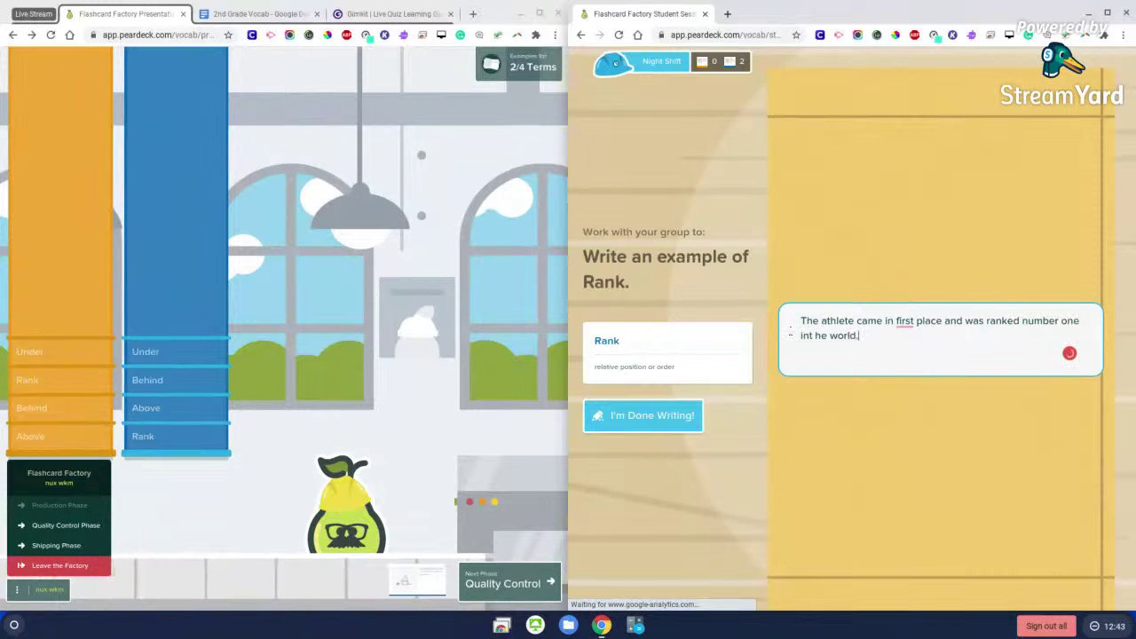
pyautogui.click(815, 336)
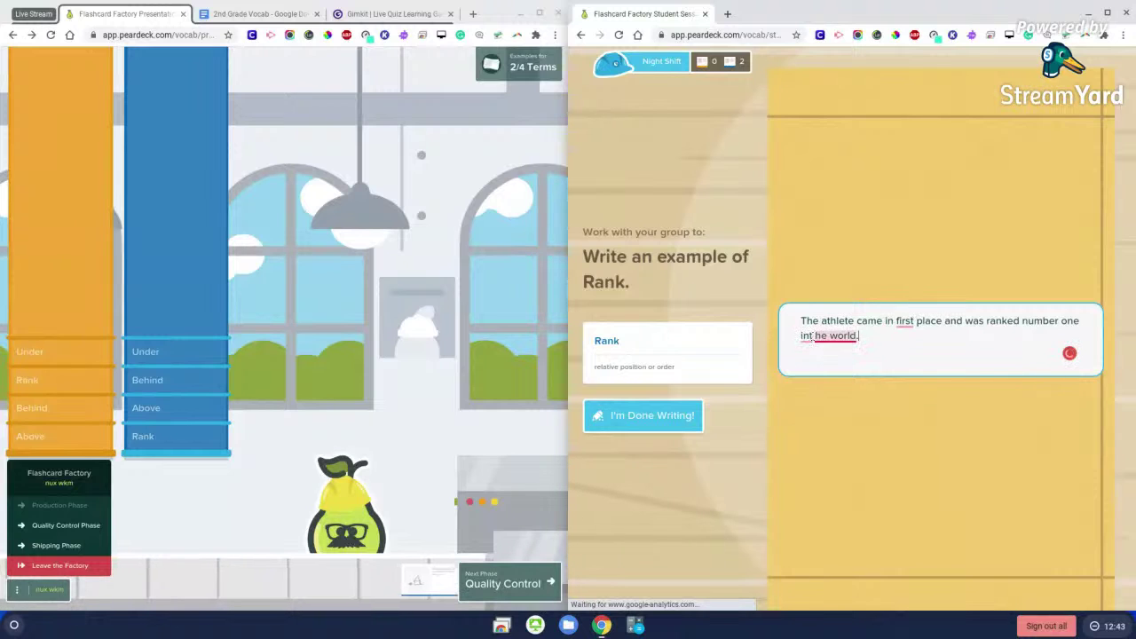
pyautogui.press('BackSpace')
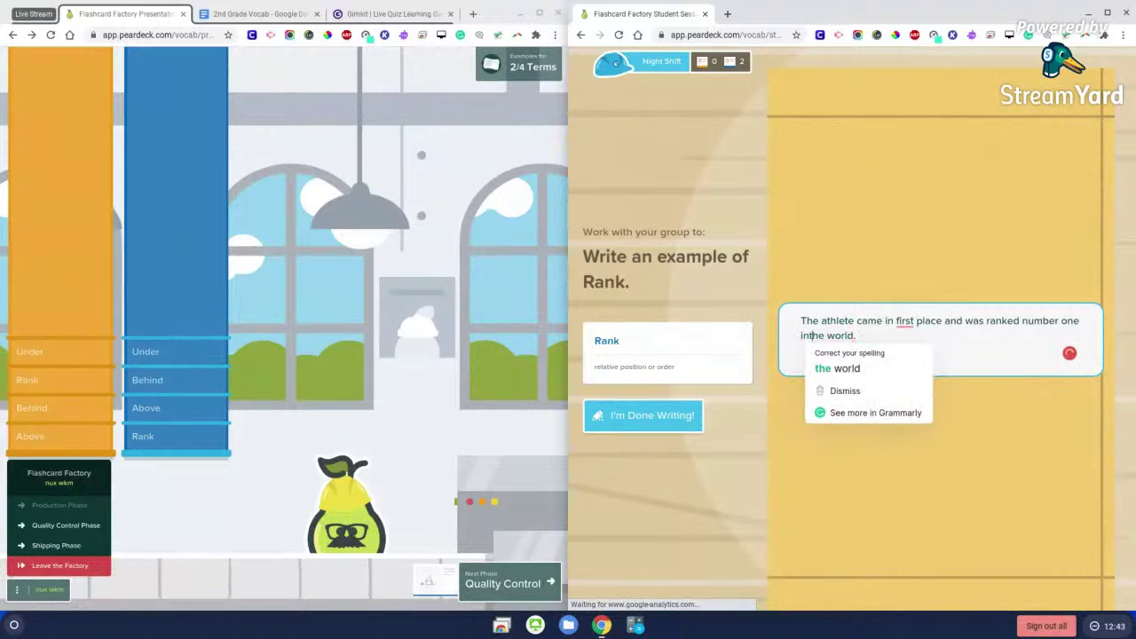
pyautogui.press('Left')
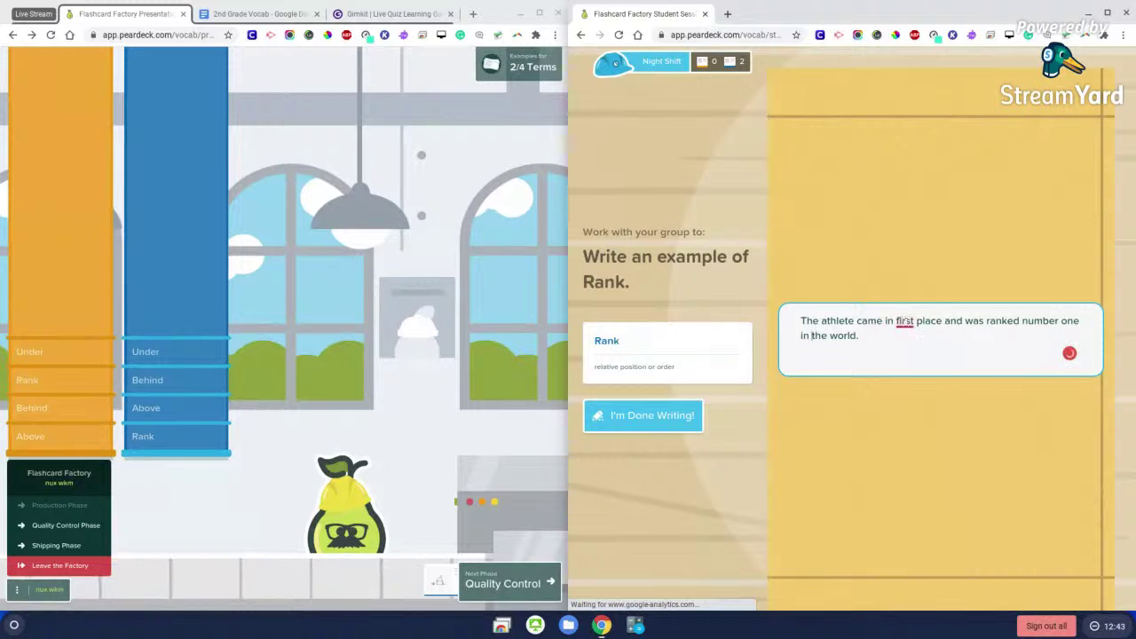
pyautogui.moveTo(910, 322)
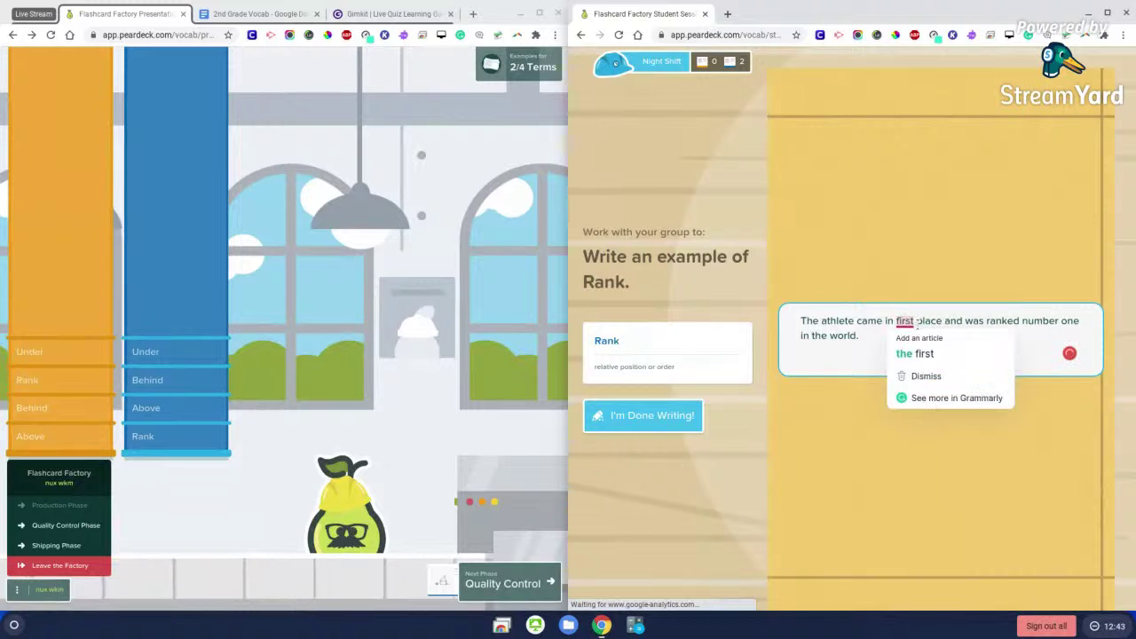
pyautogui.click(674, 425)
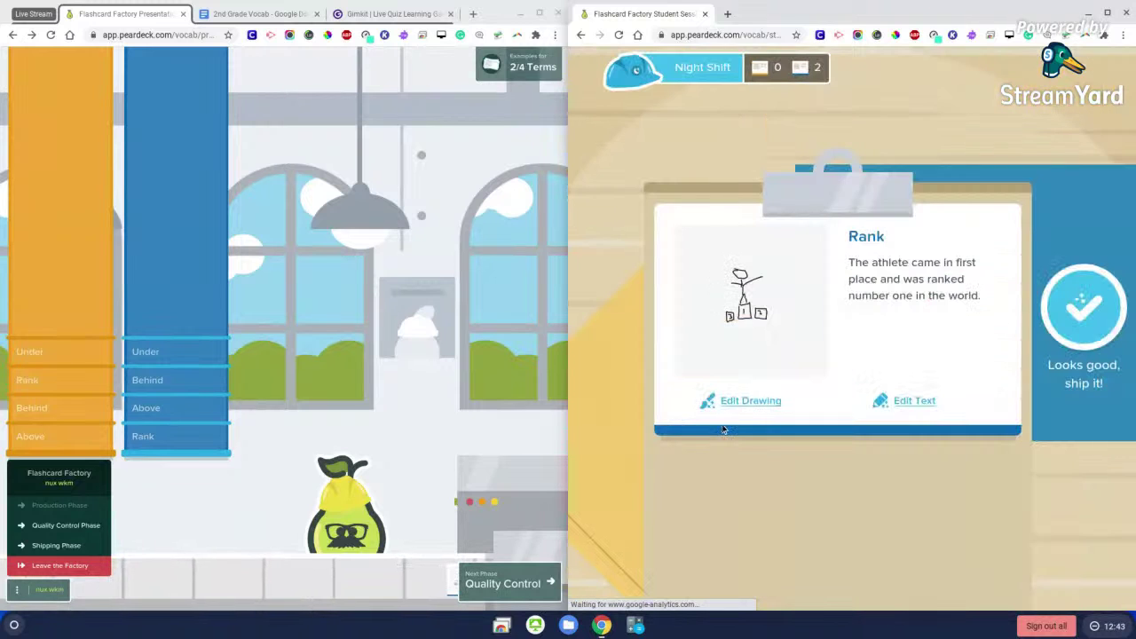
pyautogui.click(1113, 321)
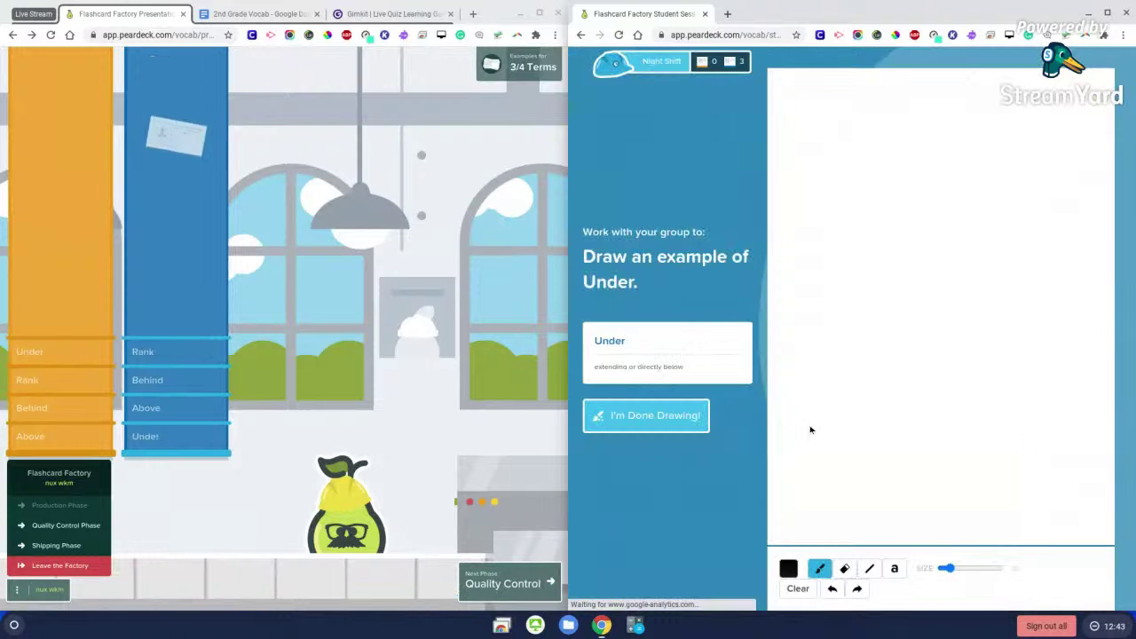
# - Draw a house on a ground line with a long pipeline line beneath it for "Under" and finish the drawing
pyautogui.moveTo(897, 302)
pyautogui.mouseDown()
pyautogui.moveTo(986, 347)
pyautogui.moveTo(986, 296)
pyautogui.moveTo(898, 298)
pyautogui.moveTo(936, 249)
pyautogui.moveTo(984, 299)
pyautogui.mouseUp()
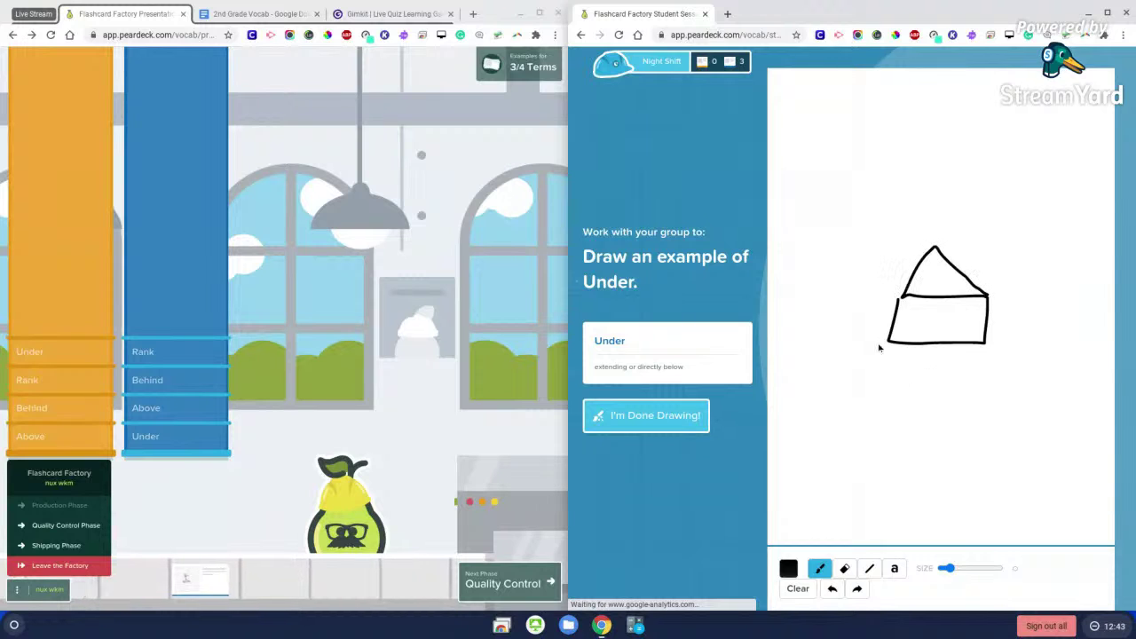
pyautogui.moveTo(827, 348); pyautogui.dragTo(807, 345)
pyautogui.moveTo(987, 342); pyautogui.dragTo(1066, 338)
pyautogui.moveTo(812, 380); pyautogui.dragTo(1084, 370)
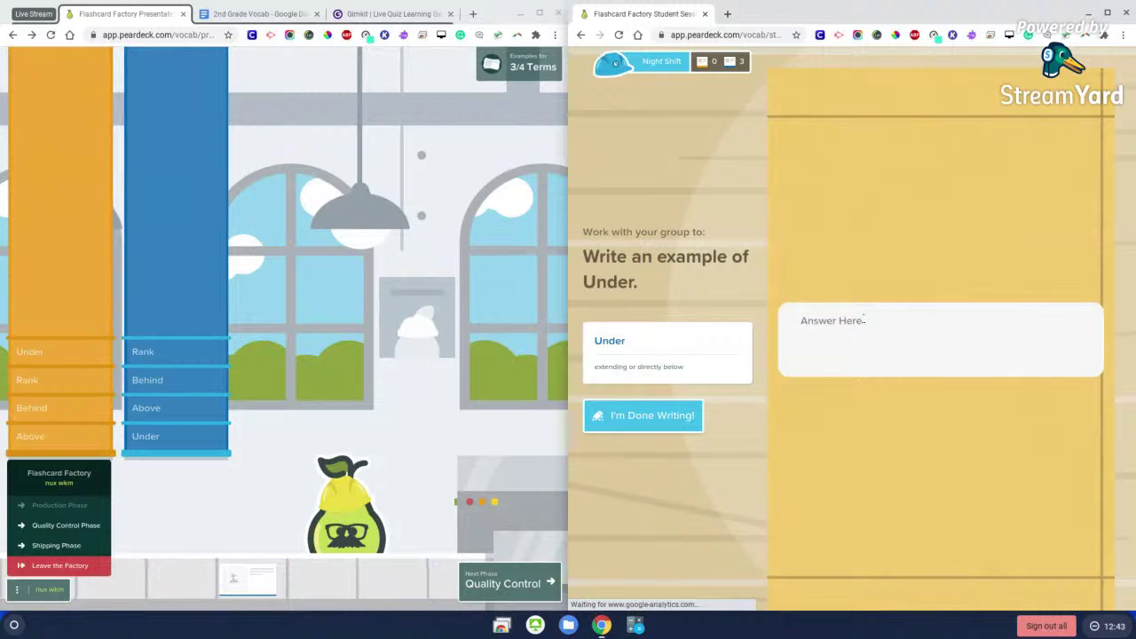
# - Write "The pipeline ran under the house." as the example sentence for "Under" and ship the flashcard
pyautogui.click(858, 323)
pyautogui.write('Th')
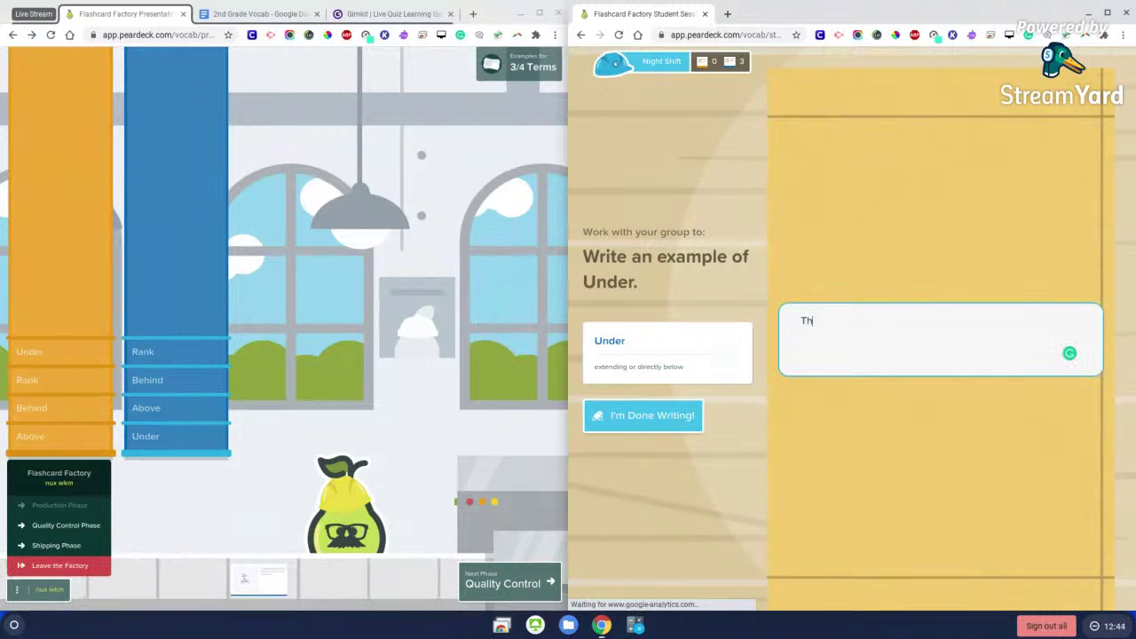
pyautogui.write('e pipeline ')
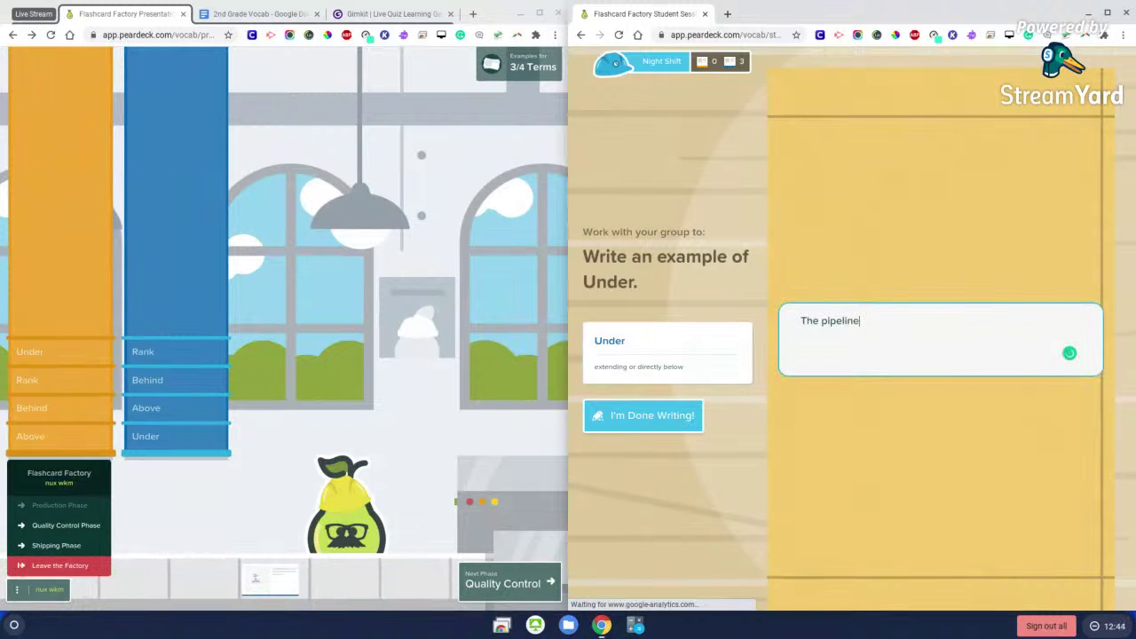
pyautogui.write('ran under th')
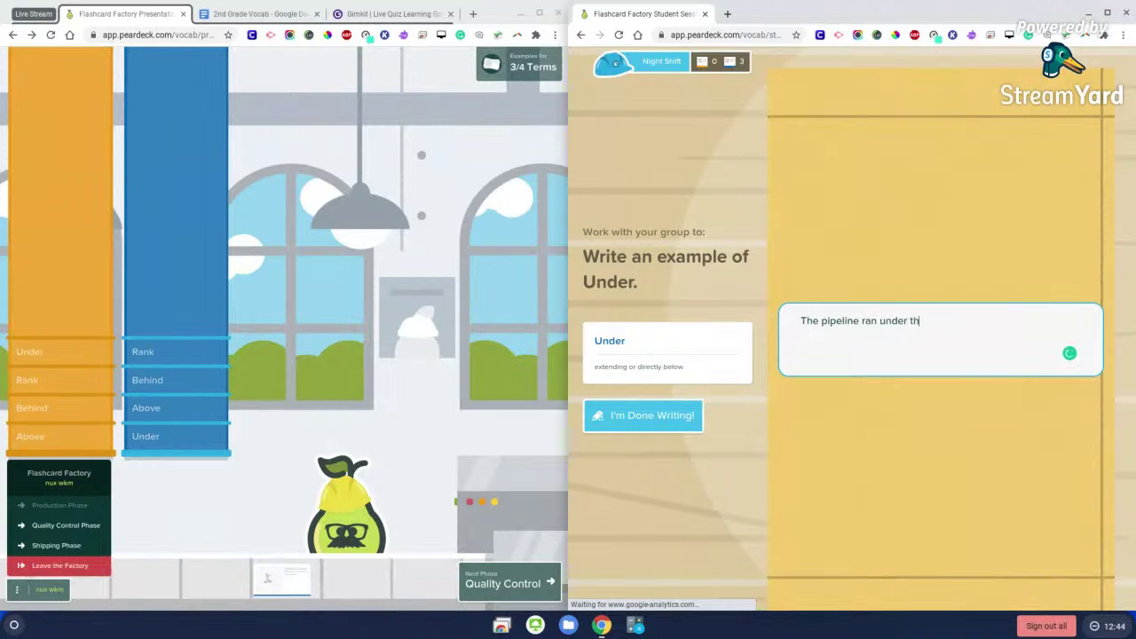
pyautogui.write('e house.')
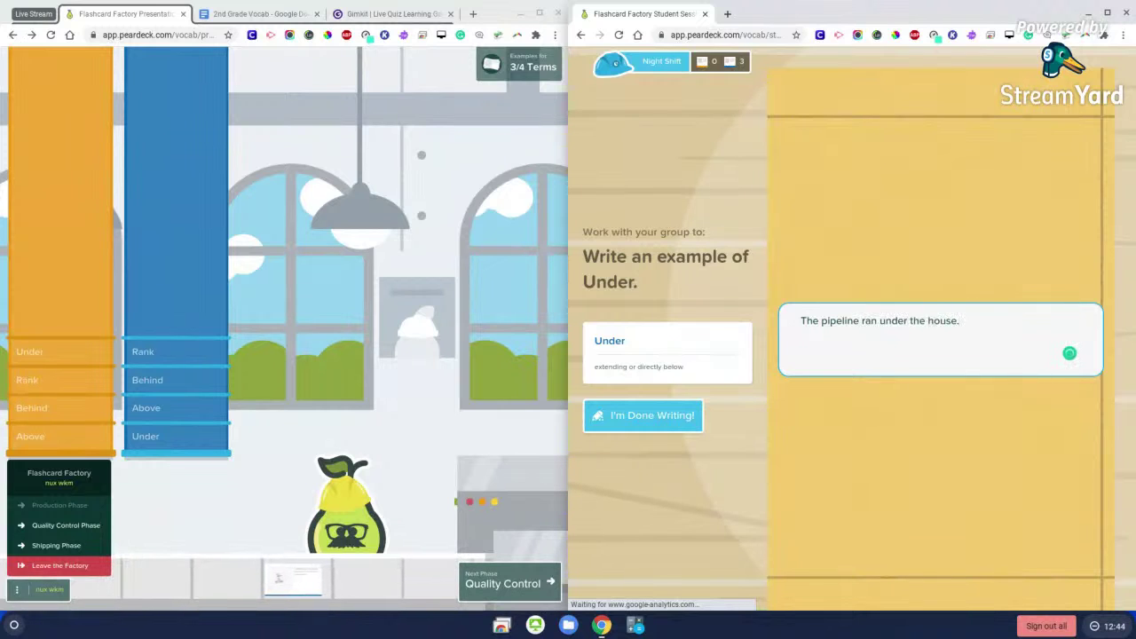
pyautogui.click(625, 413)
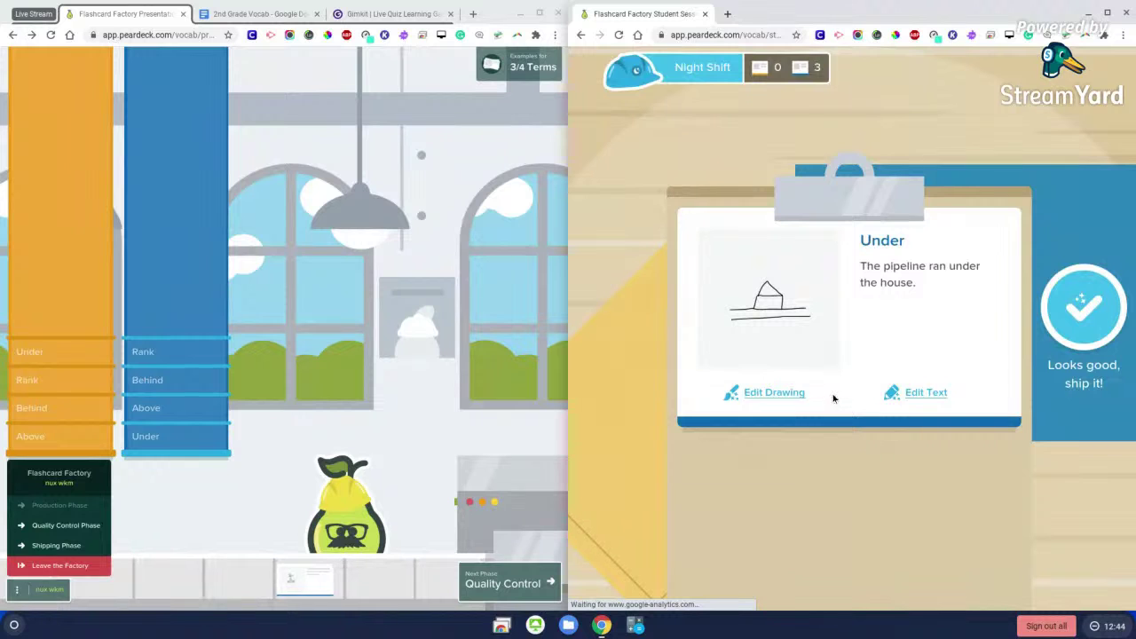
pyautogui.click(1078, 309)
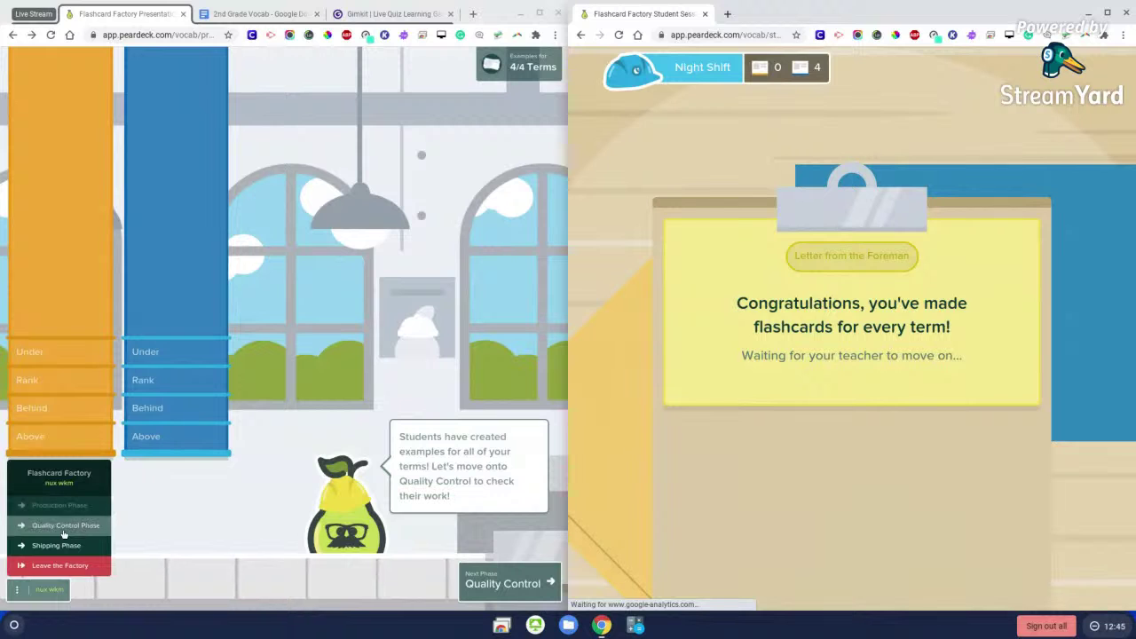
# - In the presenter view, start the Quality Control phase and approve the Above, Behind, Rank and Under flashcards
pyautogui.click(504, 586)
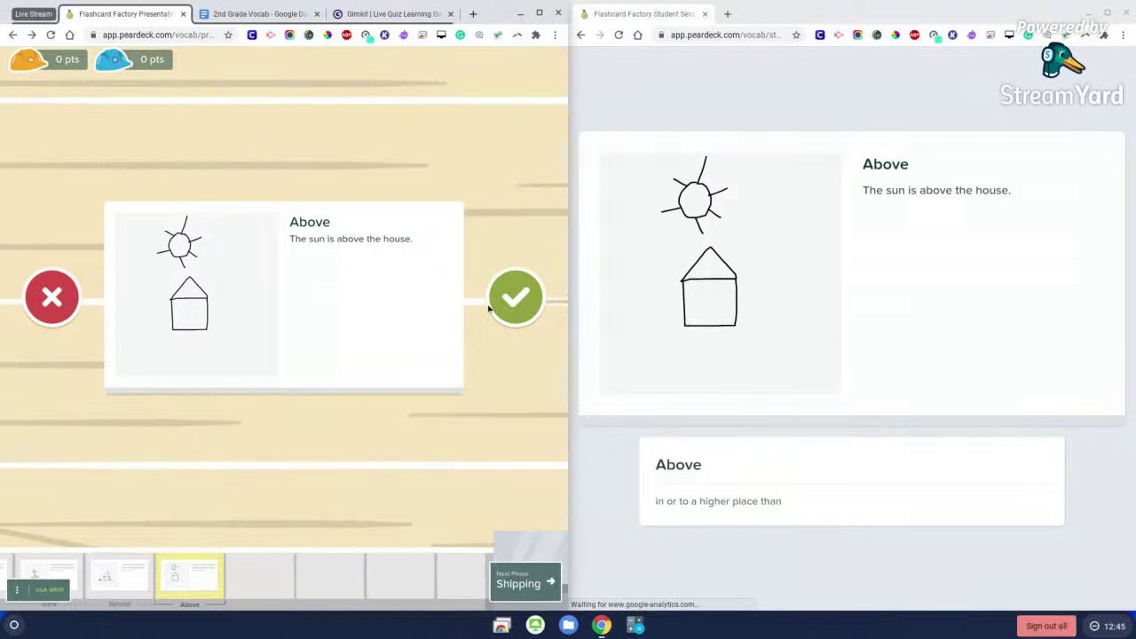
pyautogui.click(515, 299)
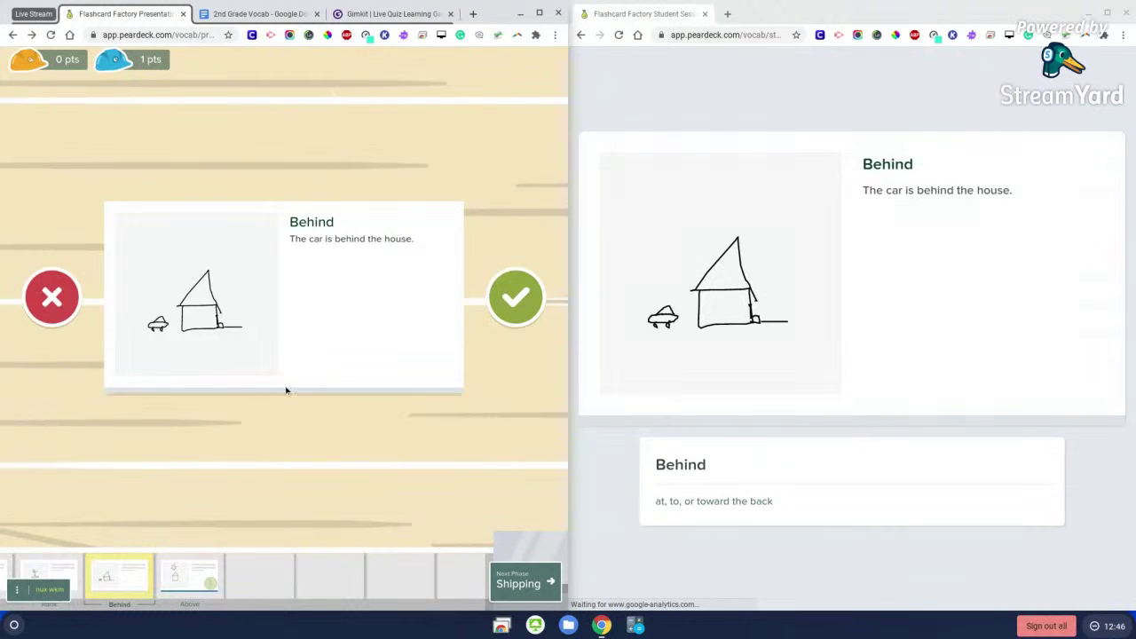
pyautogui.click(513, 298)
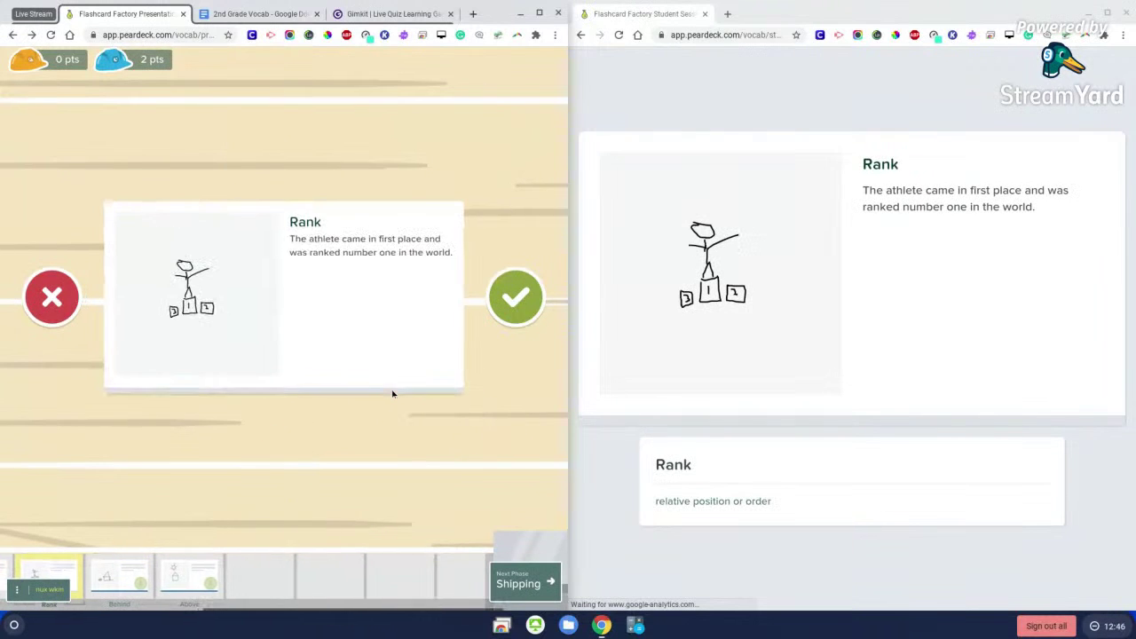
pyautogui.click(524, 303)
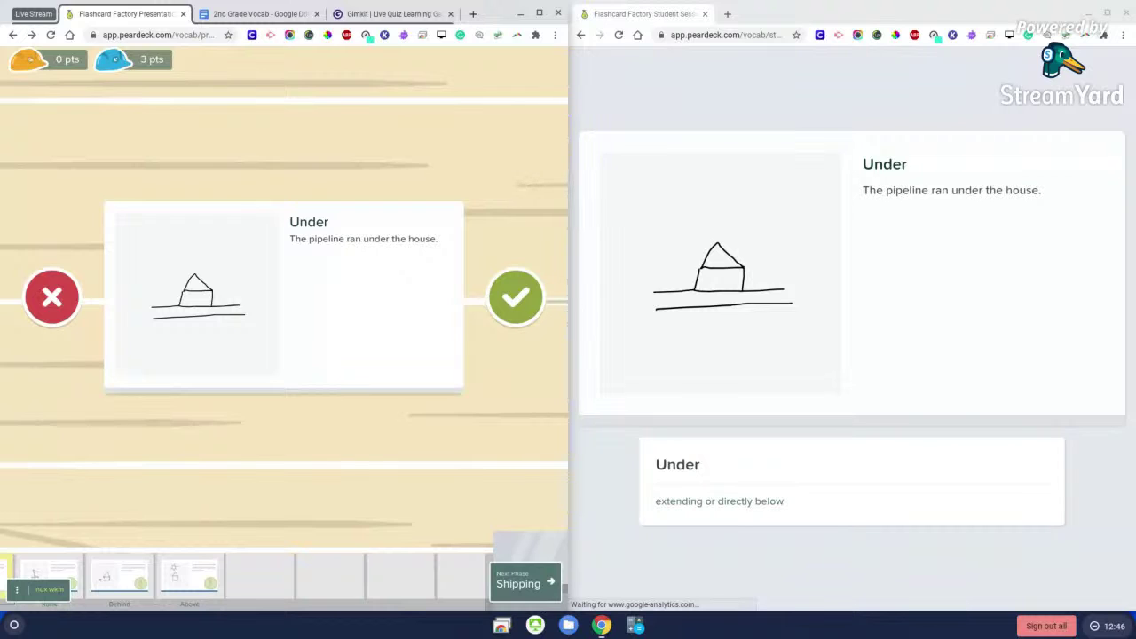
pyautogui.click(515, 304)
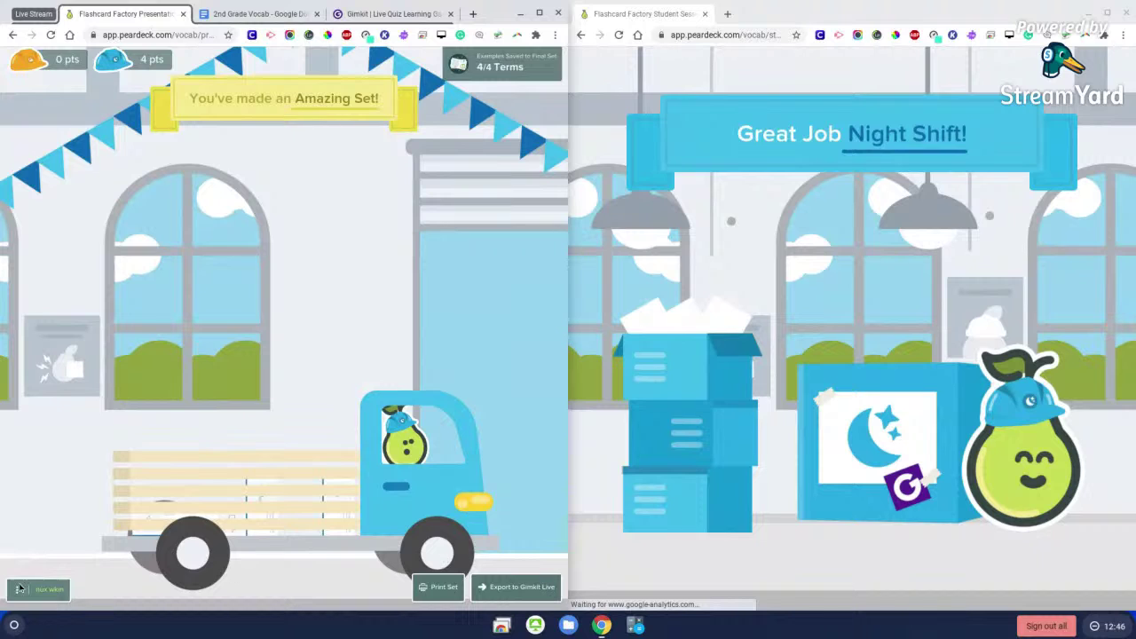
# - Switch to the Gimkit website, then close the student session window and maximize the remaining browser window
pyautogui.click(17, 591)
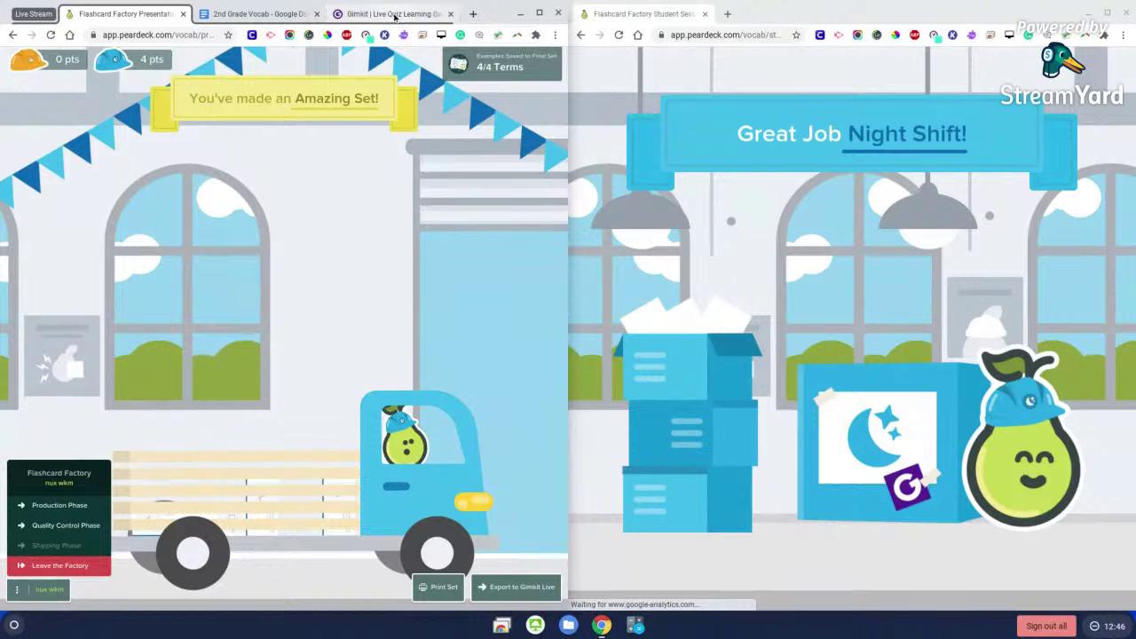
pyautogui.click(395, 14)
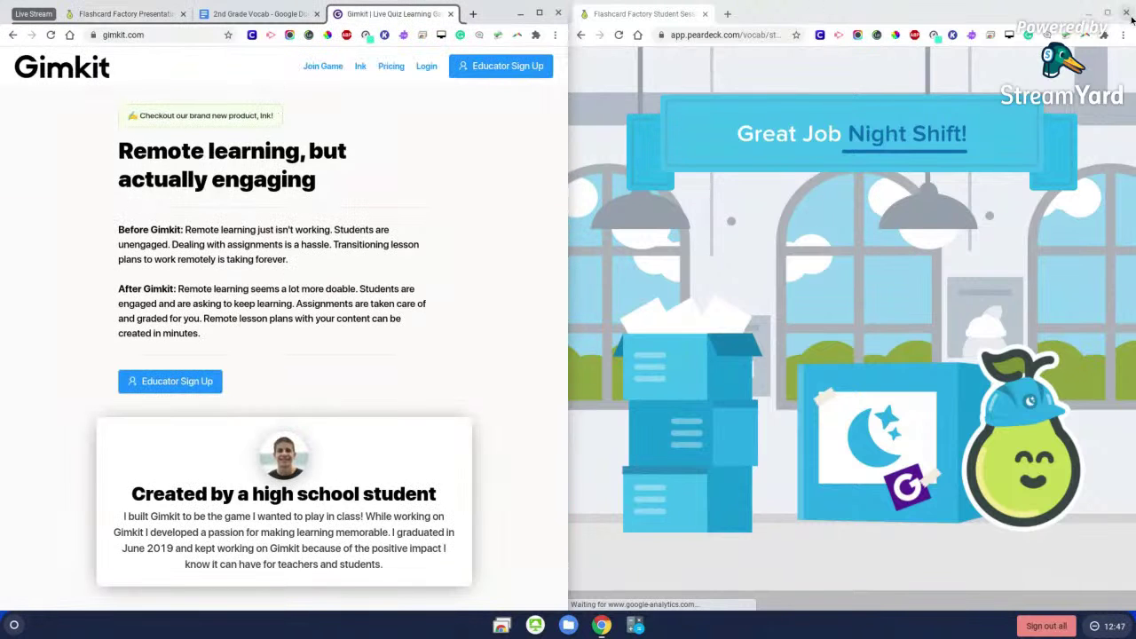
pyautogui.click(1125, 12)
pyautogui.click(539, 13)
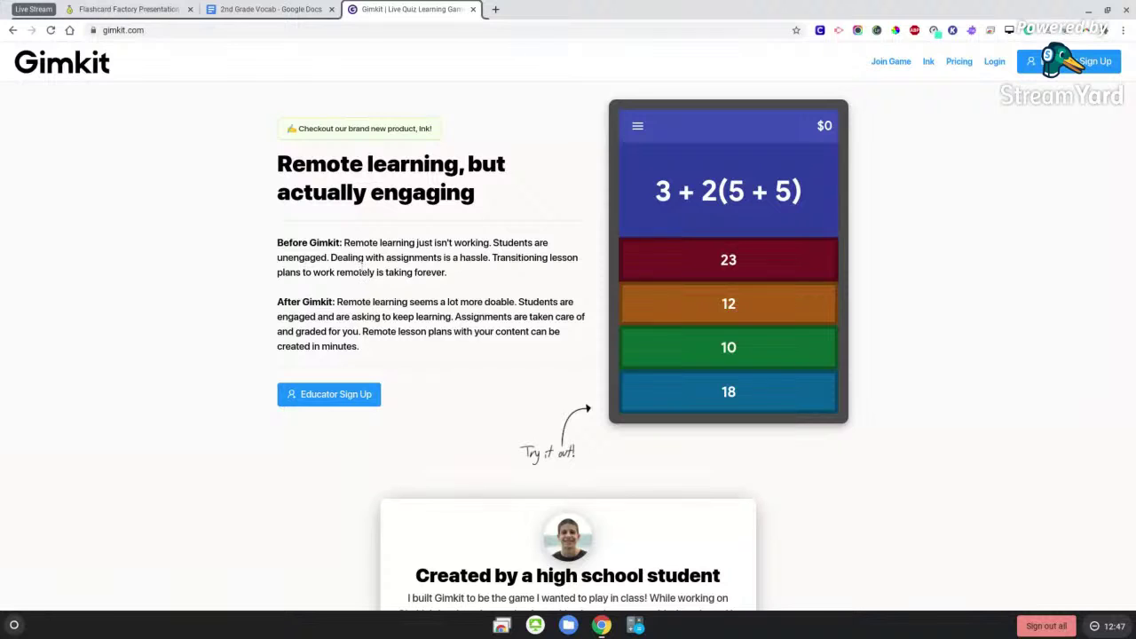
# - Return to the Flashcard Factory presentation and open the printable version of the finished flashcard set
pyautogui.click(169, 14)
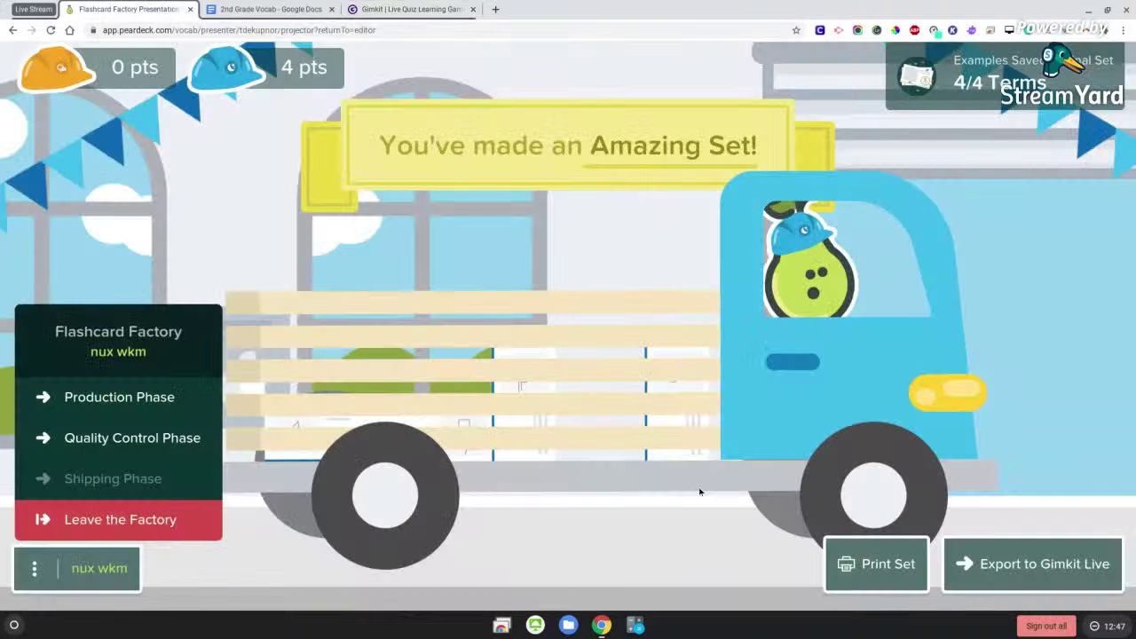
pyautogui.click(889, 566)
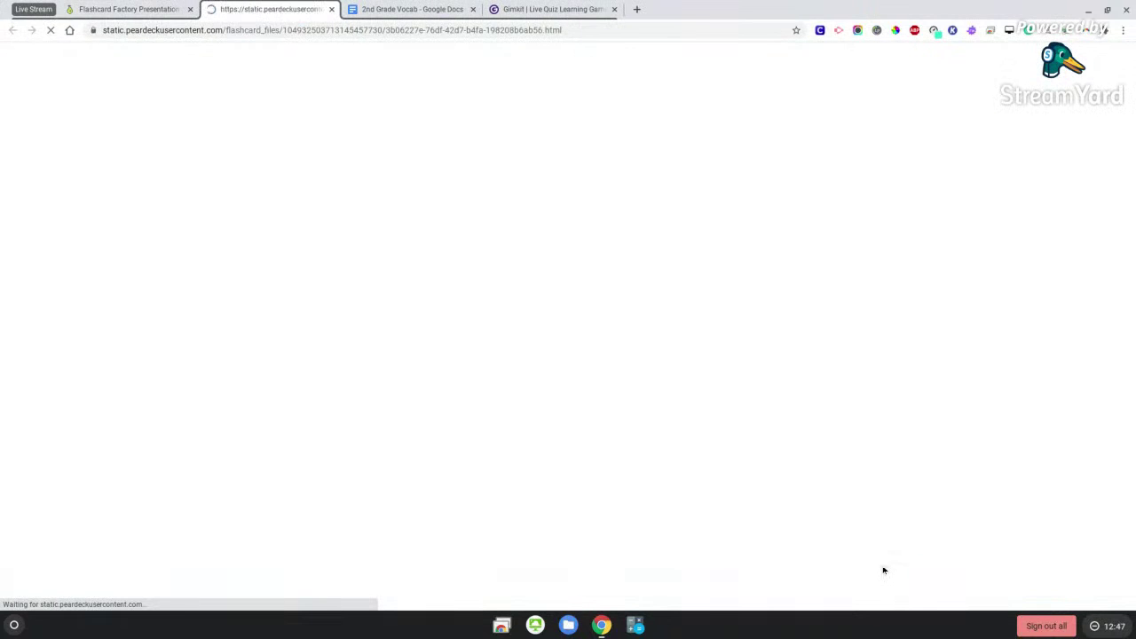